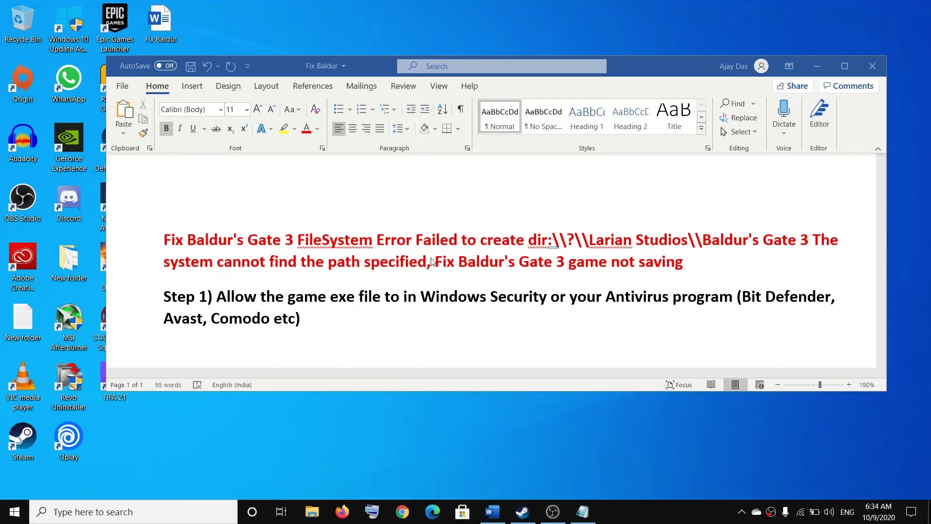
Step: Highlight the guide's title and Step 1's Windows Security and antivirus instruction
left_click_drag(429, 262, 210, 228)
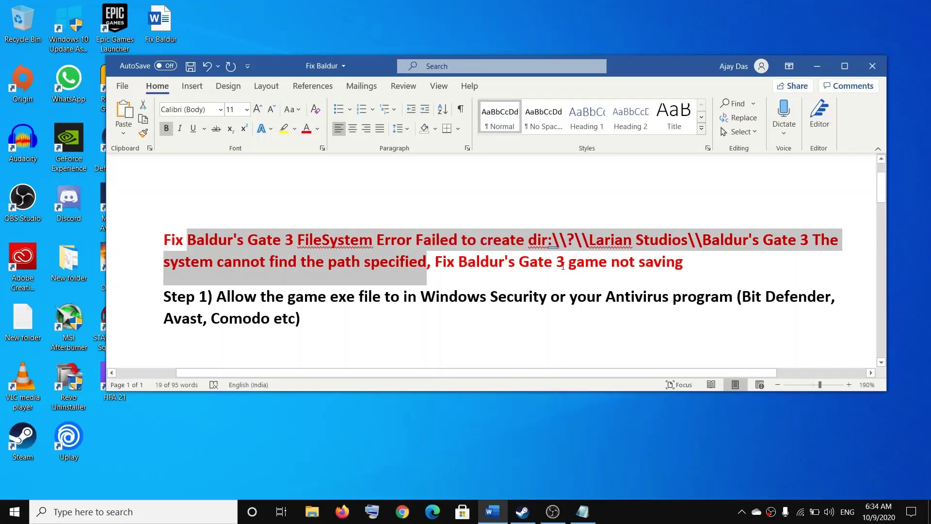
left_click_drag(550, 262, 683, 263)
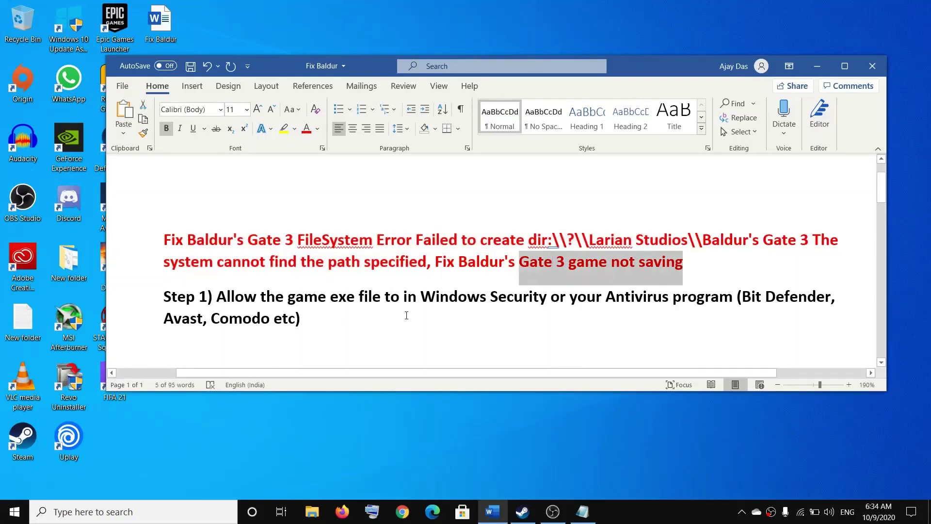
left_click(277, 307)
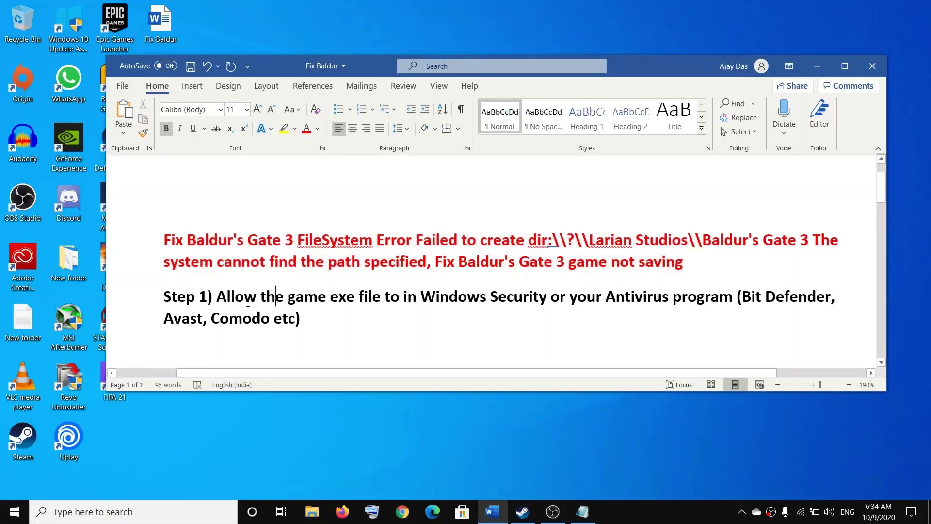
left_click_drag(216, 296, 523, 287)
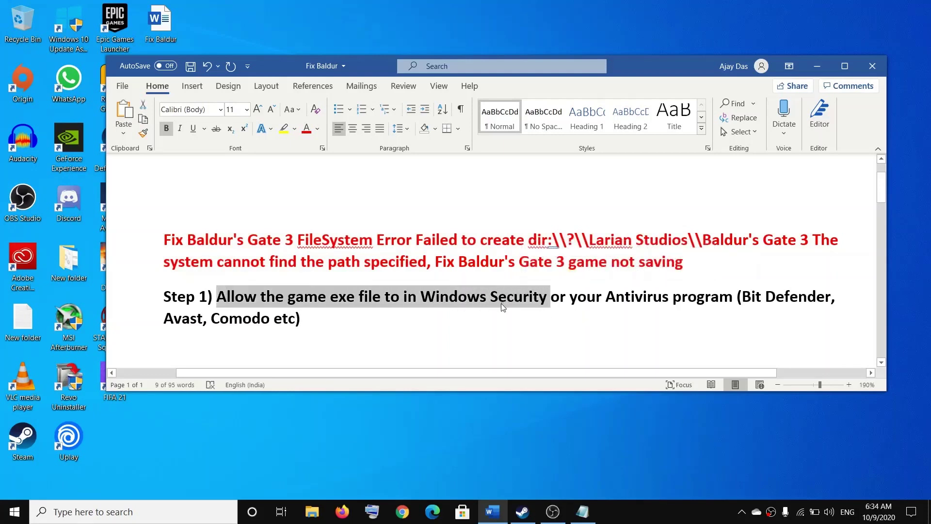
left_click(578, 297)
left_click_drag(571, 300, 735, 298)
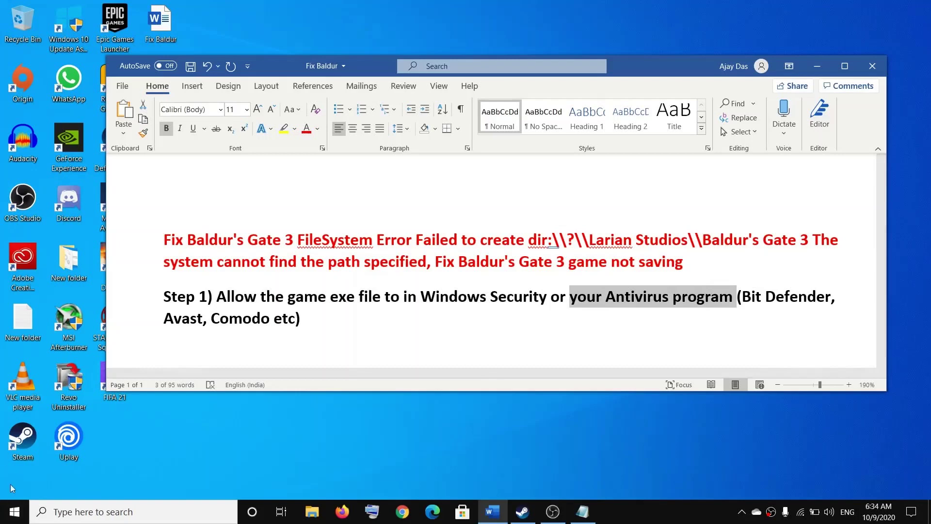
Step: Go to the Windows Security page under Settings > Update & Security
left_click(13, 511)
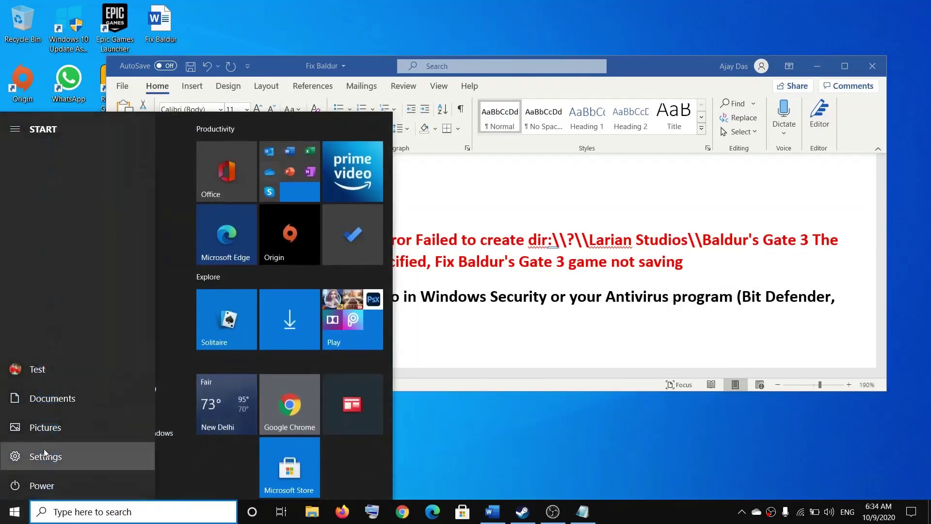
left_click(44, 452)
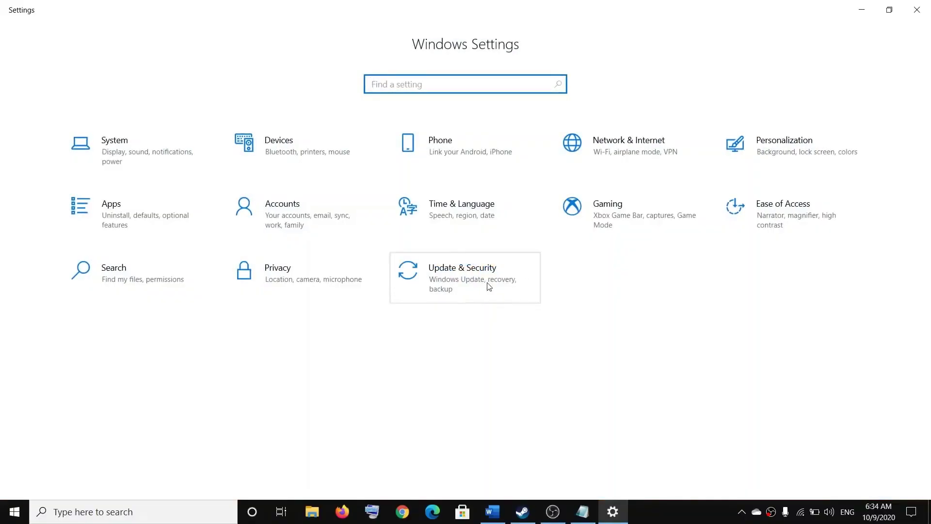
left_click(489, 286)
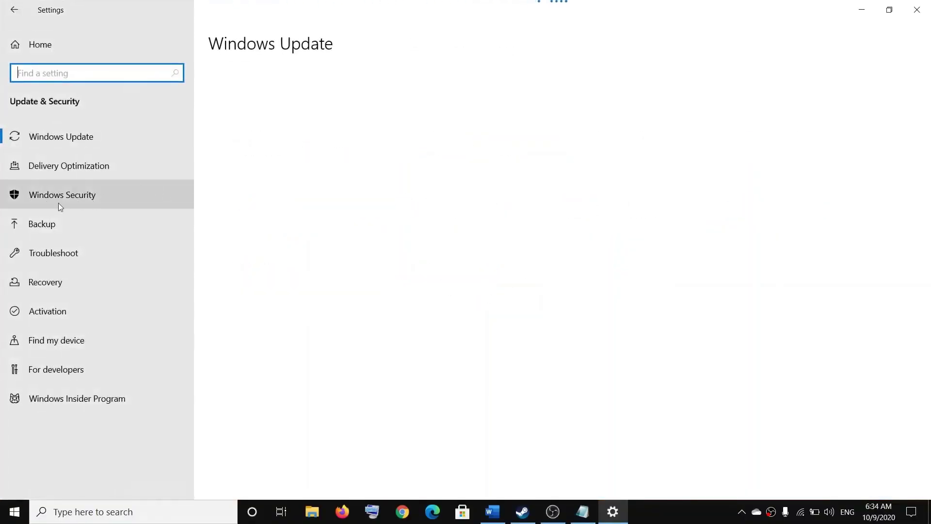
left_click(75, 193)
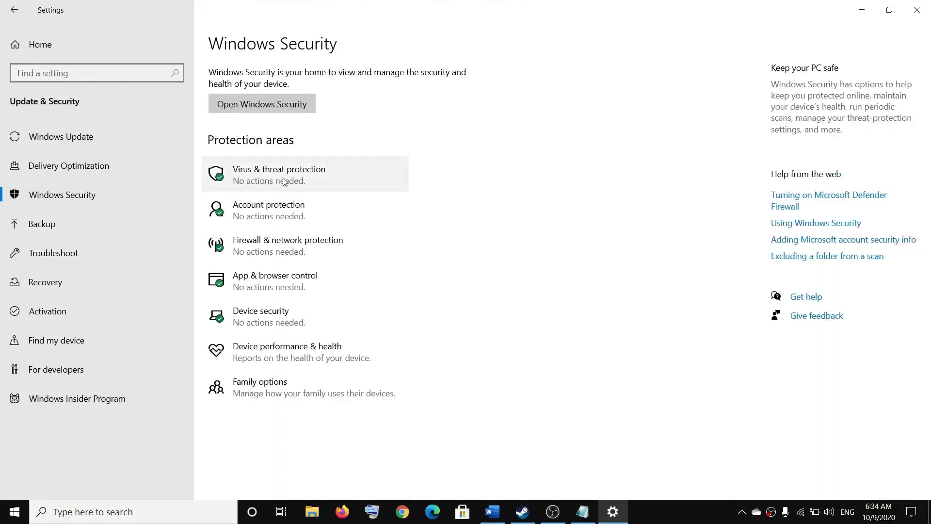
Step: Switch Controlled folder access On under Virus & threat protection's ransomware protection
left_click(376, 182)
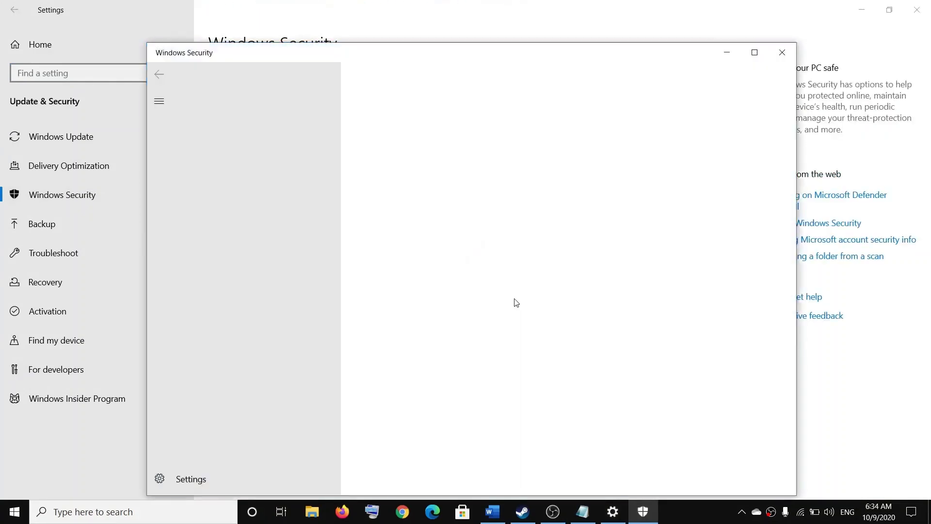
scroll(516, 303, "down", 10)
scroll(526, 295, "up", 10)
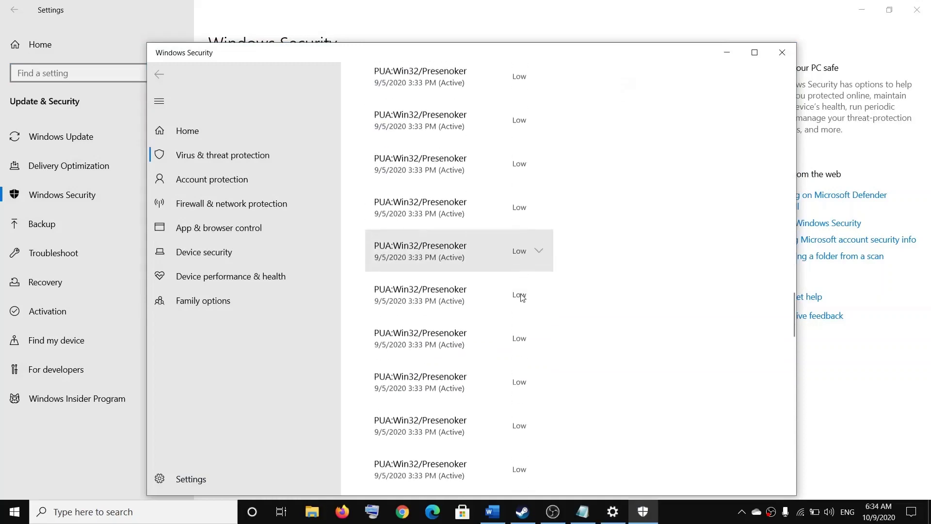
scroll(520, 298, "down", 10)
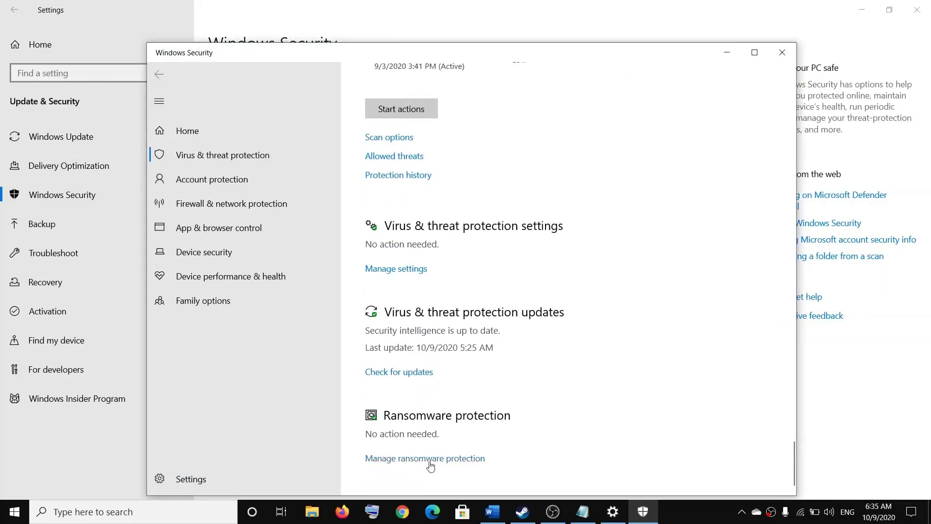
left_click(436, 459)
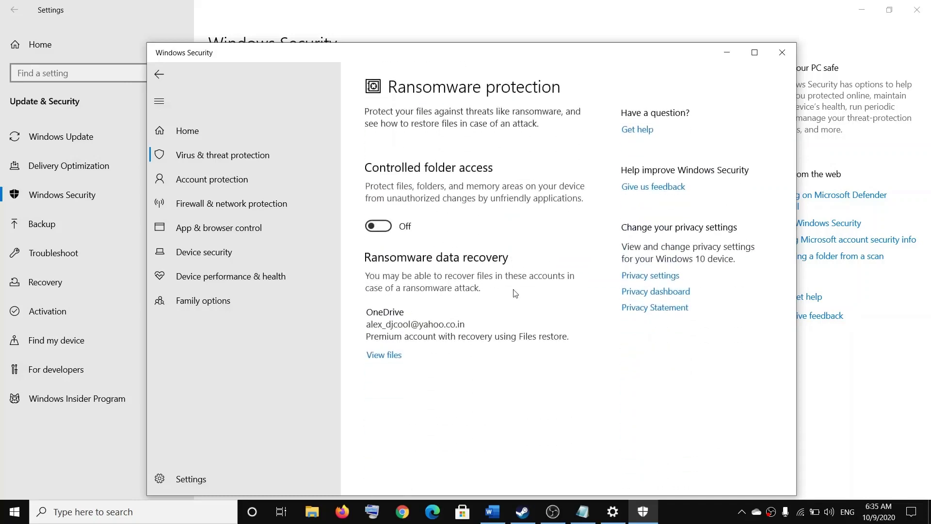
left_click(379, 227)
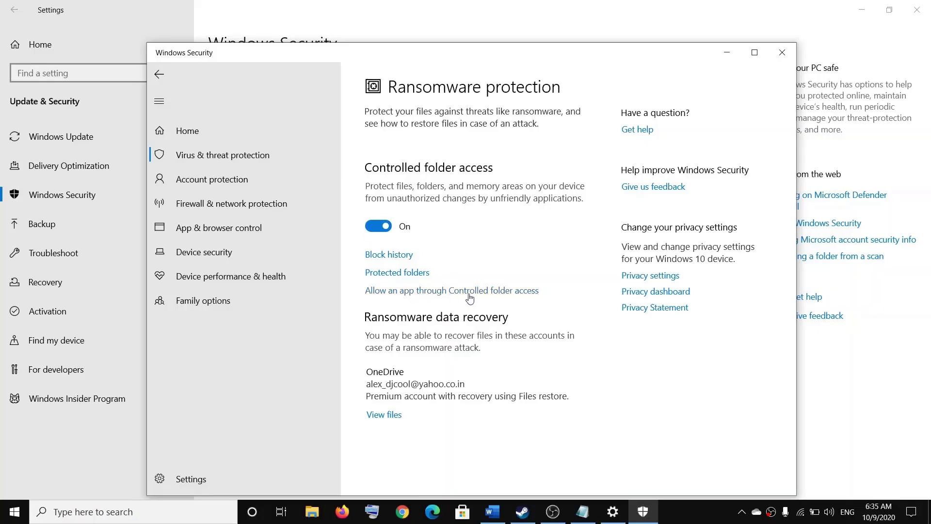
Step: Start adding an allowed app to Controlled folder access, browsing all apps
left_click(461, 294)
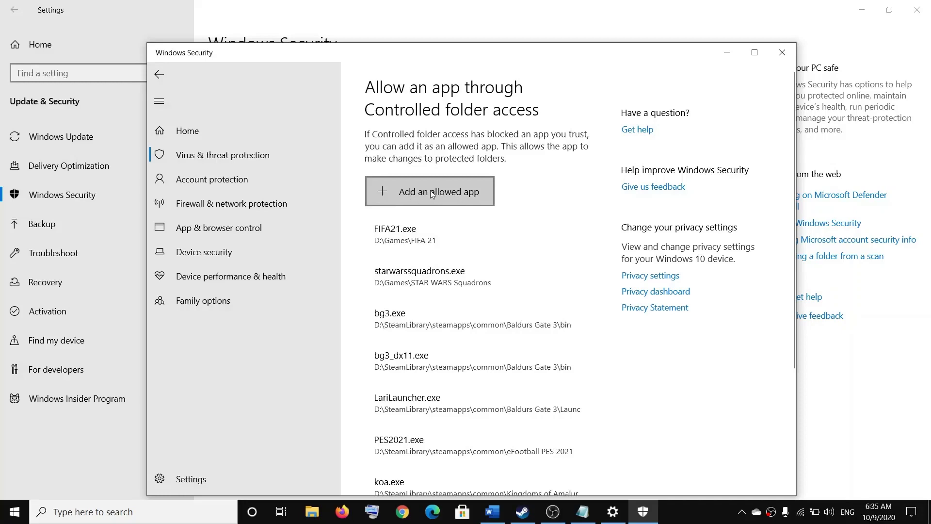
left_click(462, 194)
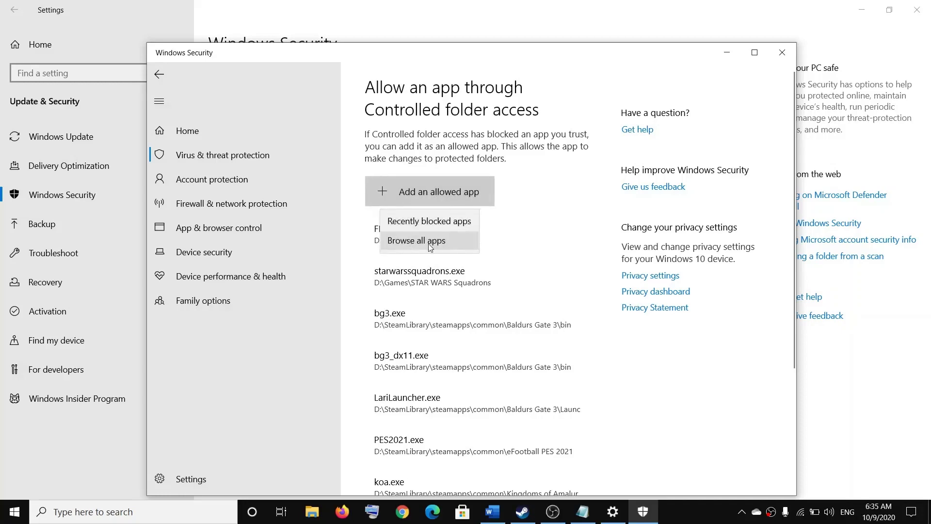
left_click(418, 241)
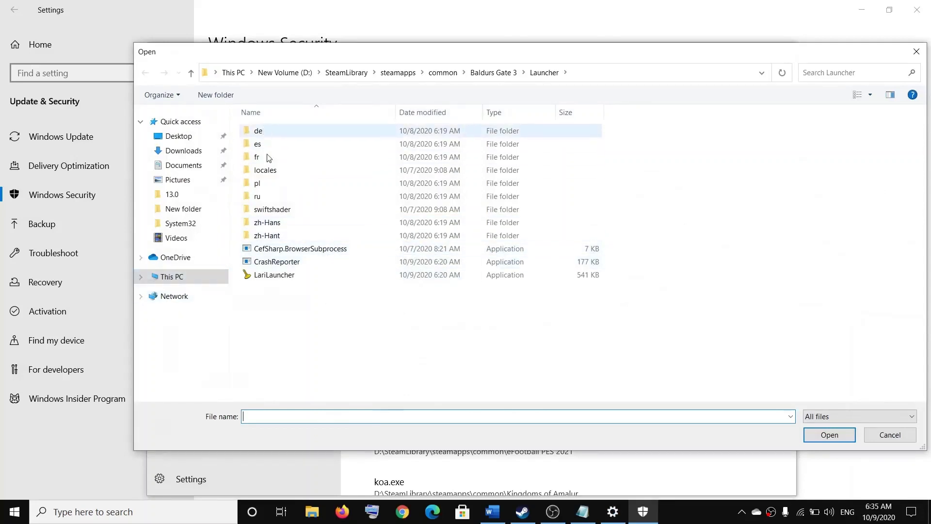
Step: Allow bg3 from D:\SteamLibrary\steamapps\common\Baldurs Gate 3\bin
left_click(194, 281)
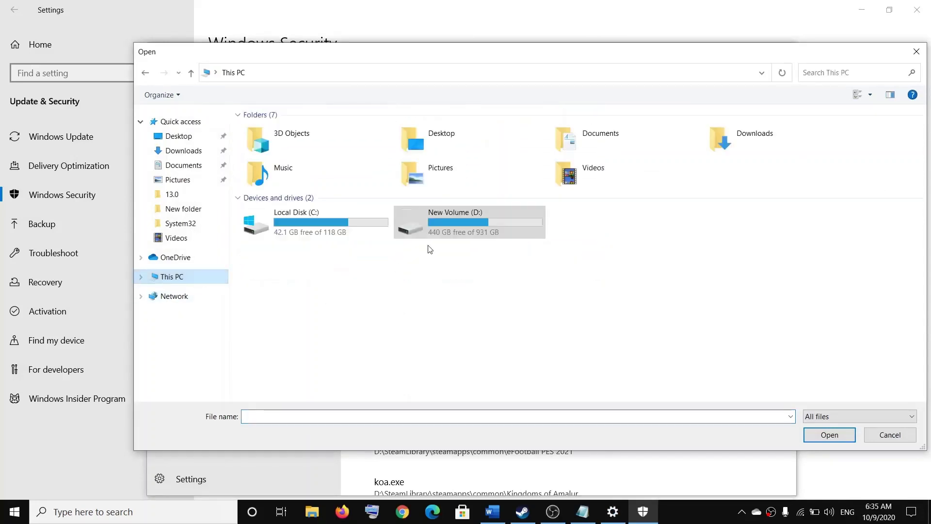
double_click(430, 231)
scroll(305, 327, "down", 2)
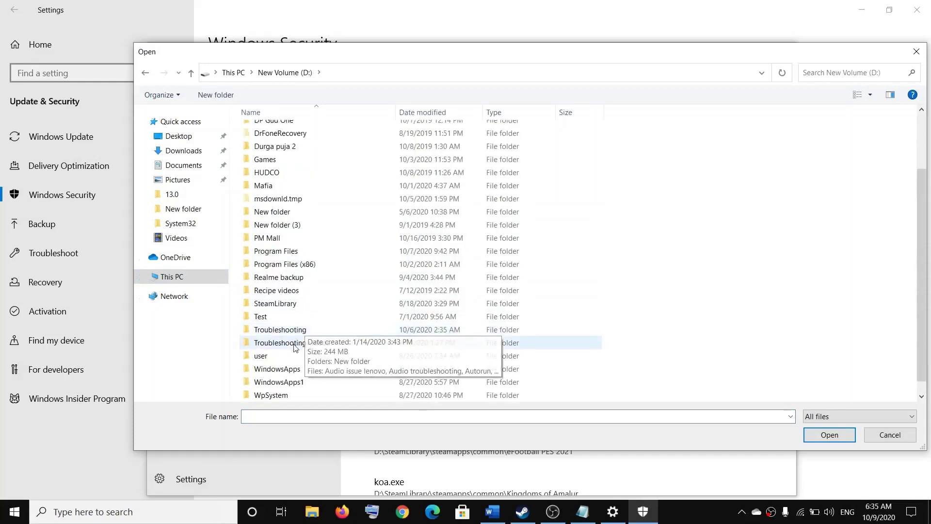
double_click(276, 303)
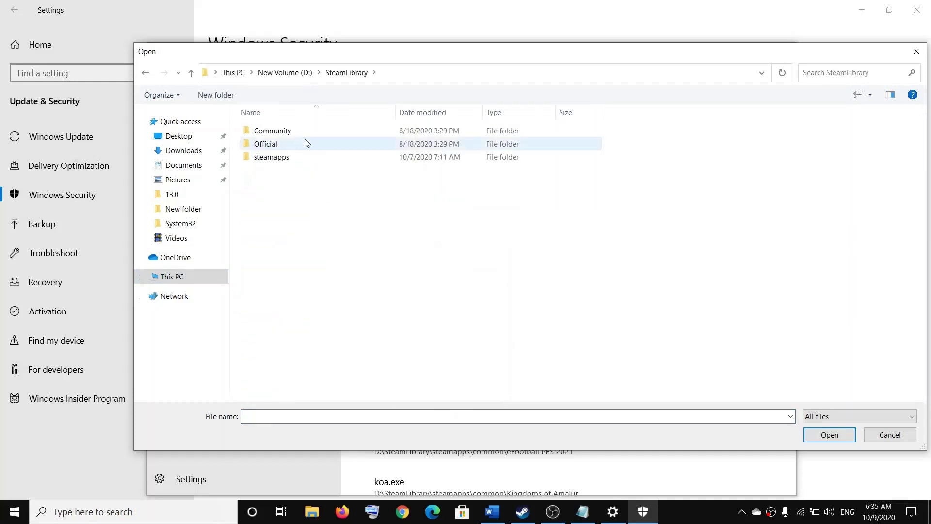
double_click(283, 157)
double_click(271, 134)
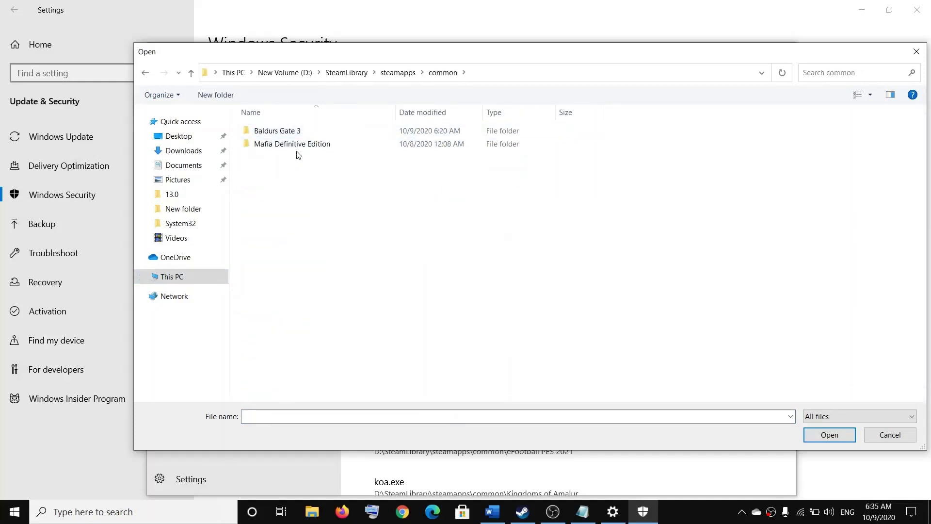
double_click(271, 131)
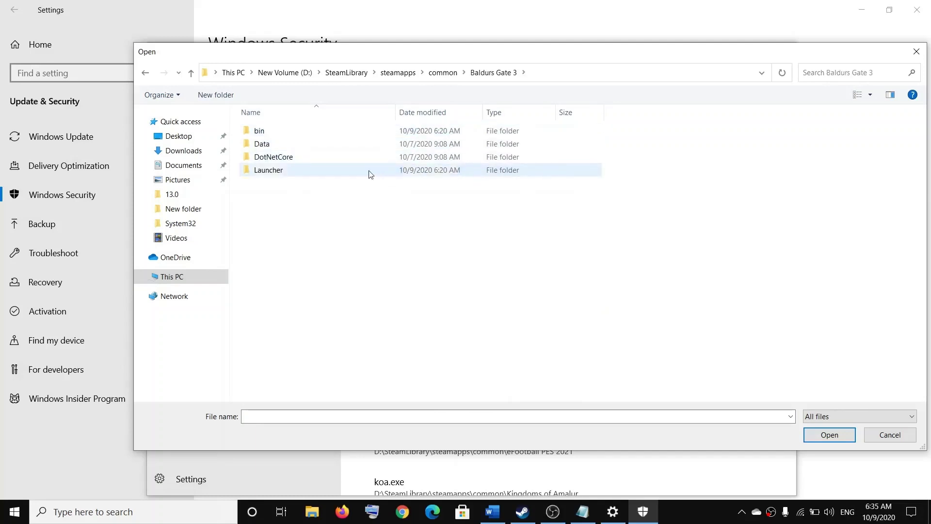
double_click(270, 132)
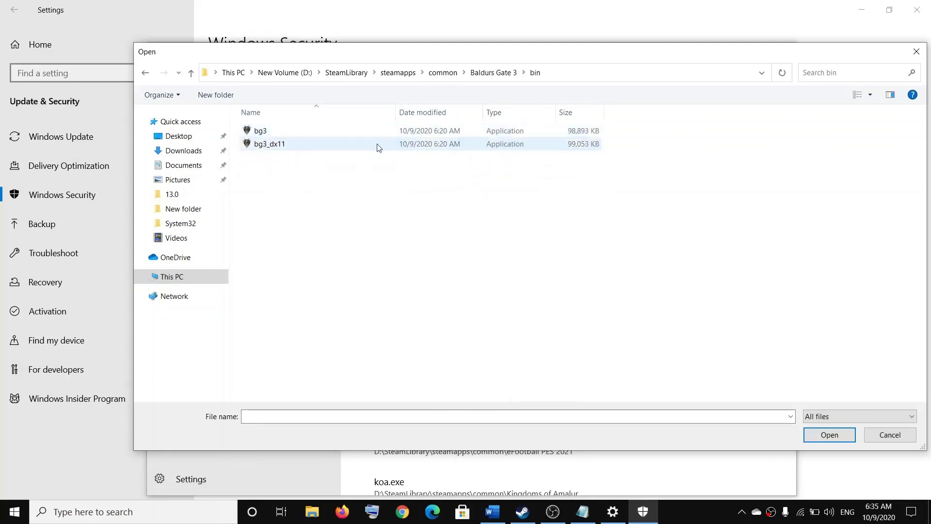
left_click(263, 132)
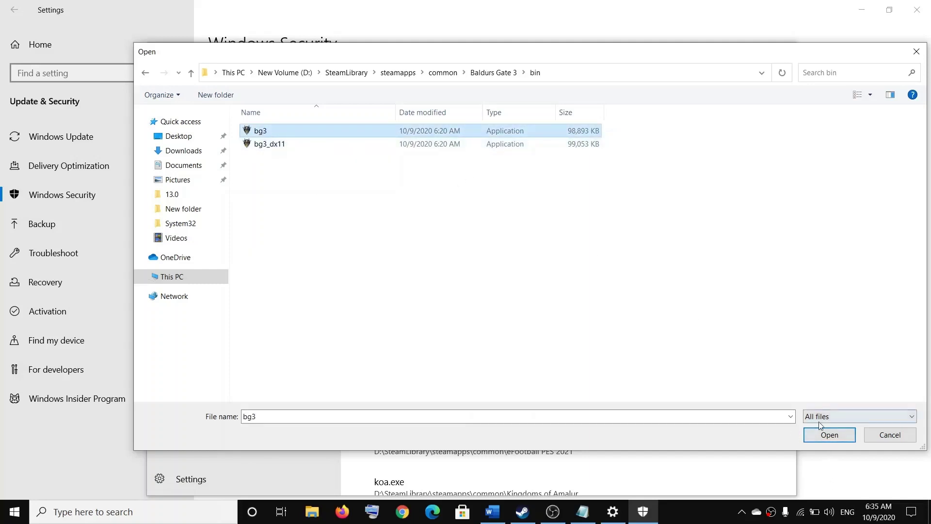
left_click(827, 439)
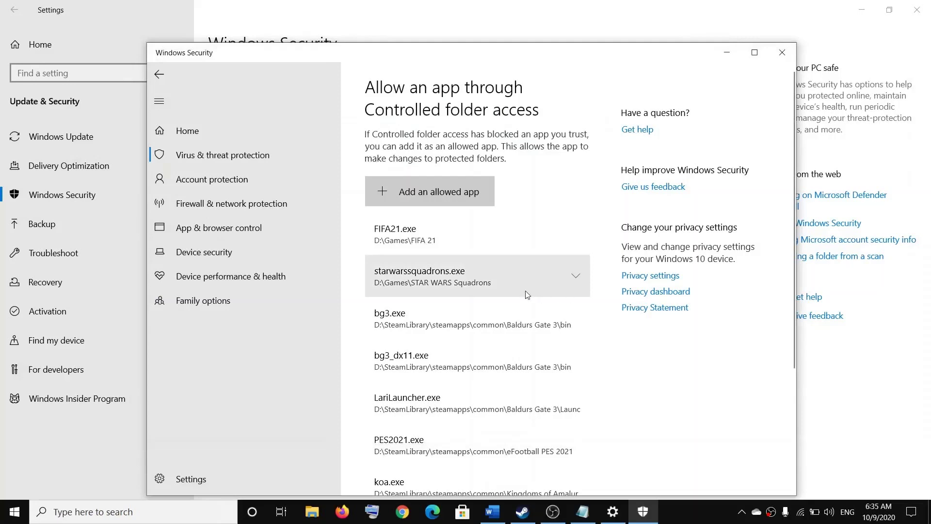
Step: Add bg3_dx11 from the same bin folder as an allowed app
left_click(423, 197)
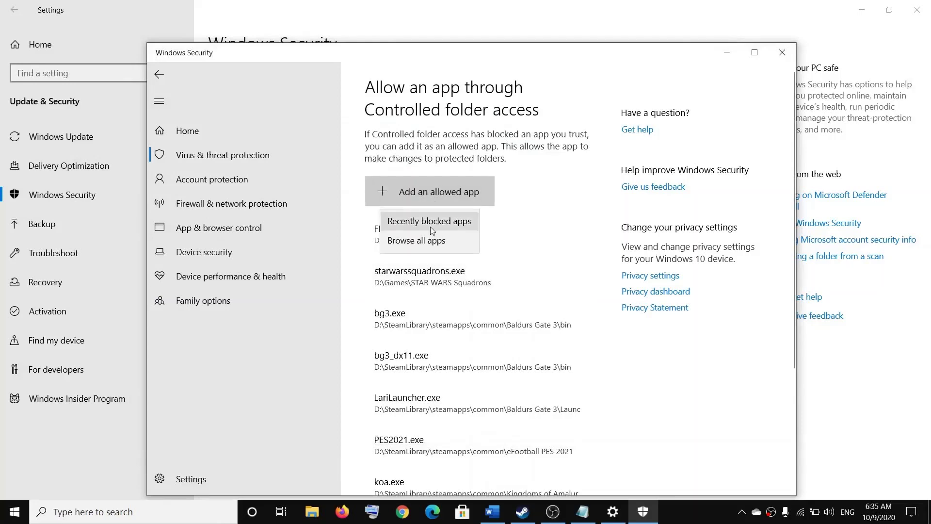
left_click(407, 240)
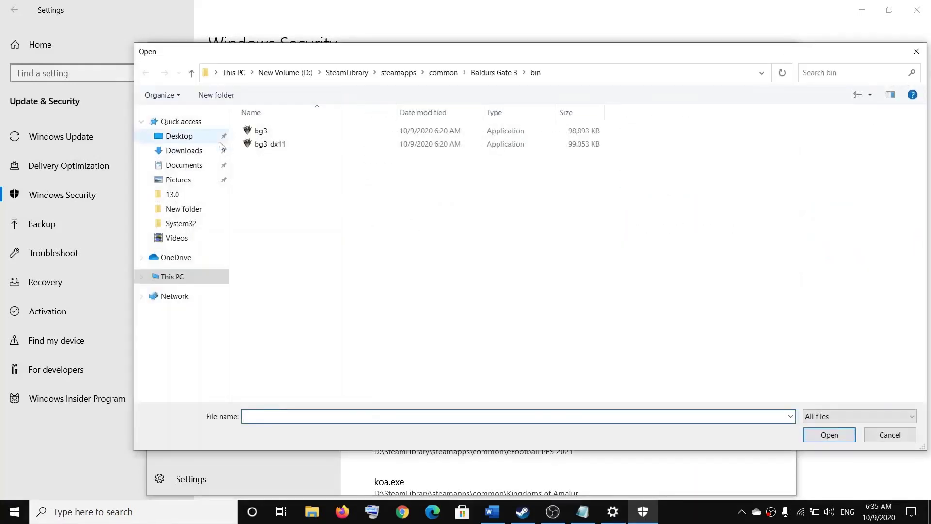
left_click(267, 145)
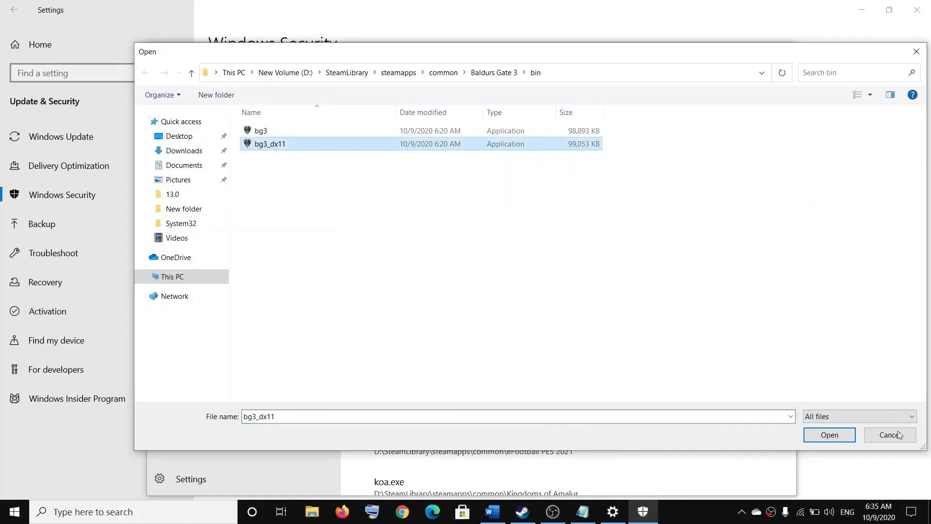
left_click(843, 437)
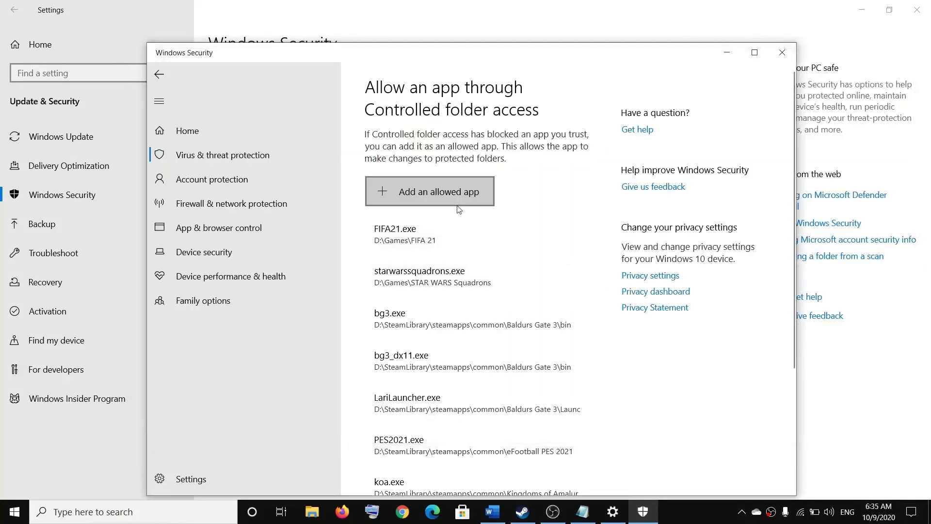
Step: Add LariLauncher from the Baldurs Gate 3 Launcher folder as an allowed app
left_click(448, 193)
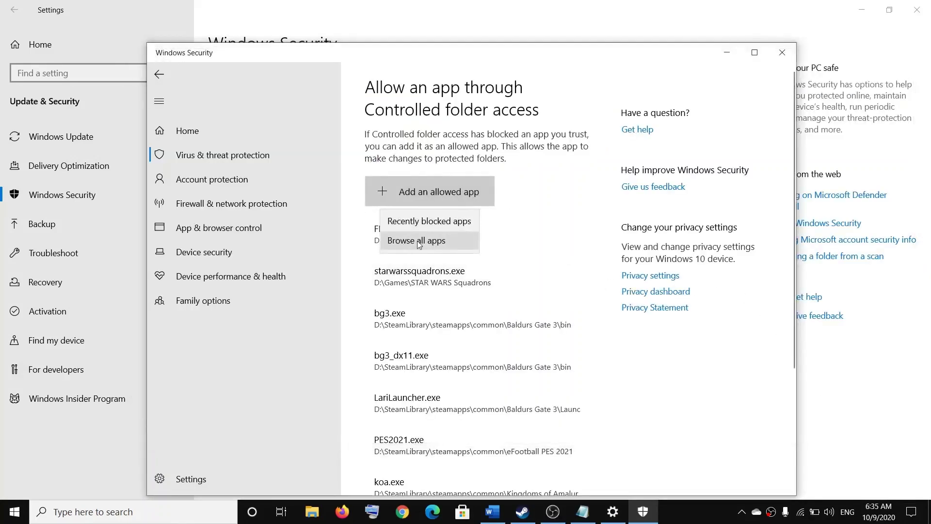
left_click(417, 241)
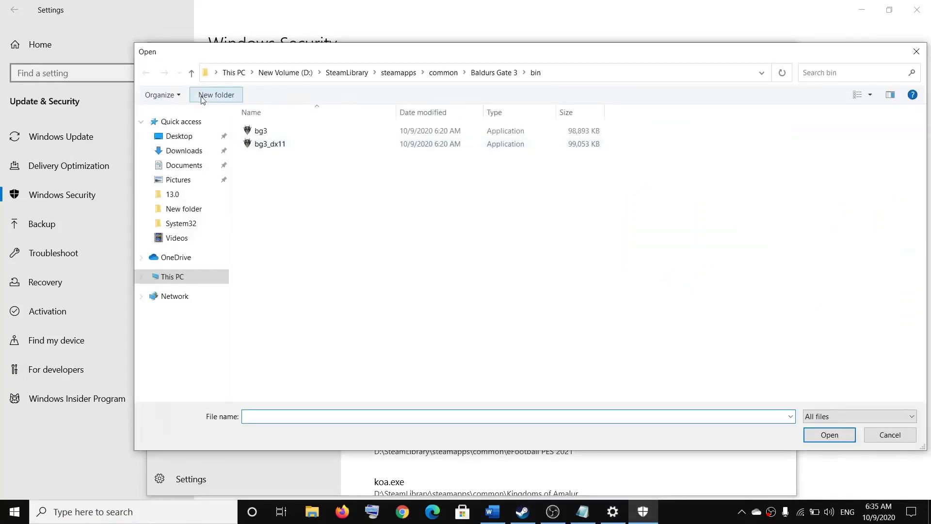
left_click(191, 74)
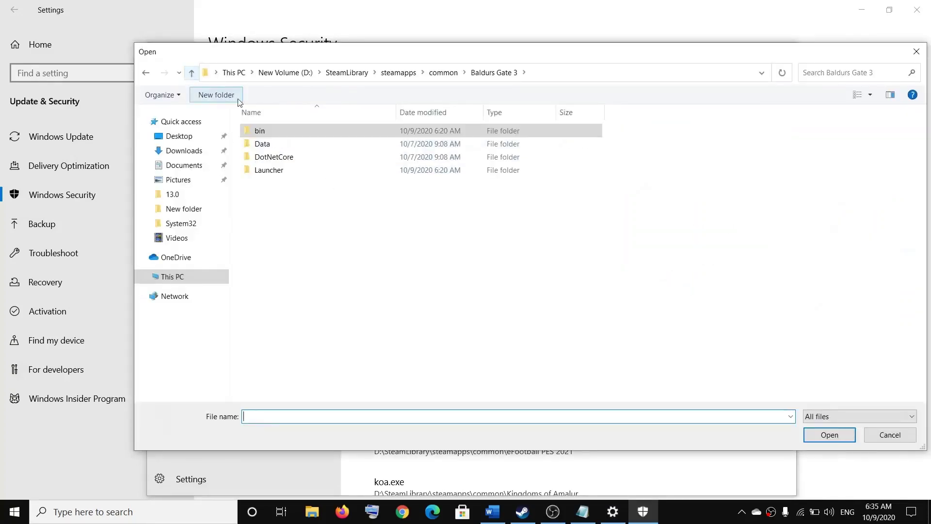
double_click(262, 170)
left_click(274, 275)
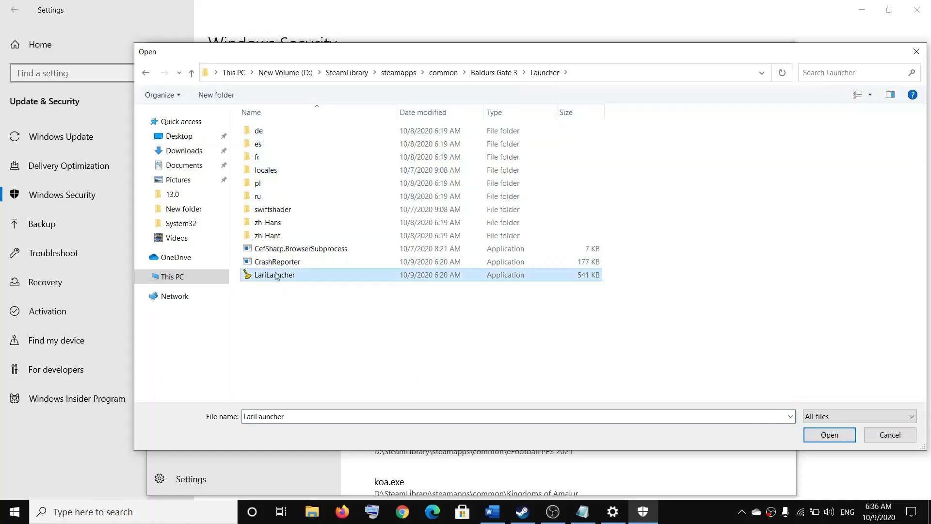
left_click(830, 434)
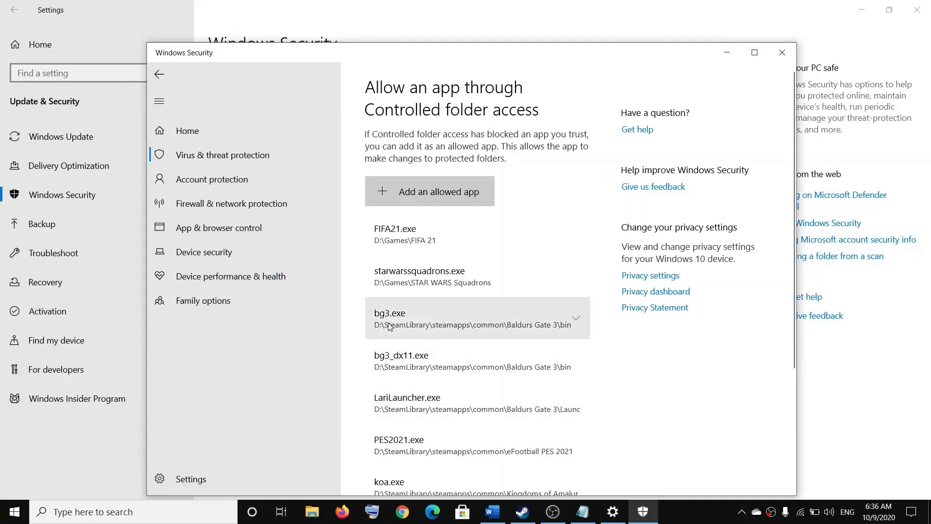
Step: In the Word notes, highlight Step 1's antivirus examples (Bit Defender, Avast), then minimize Word
left_click(619, 517)
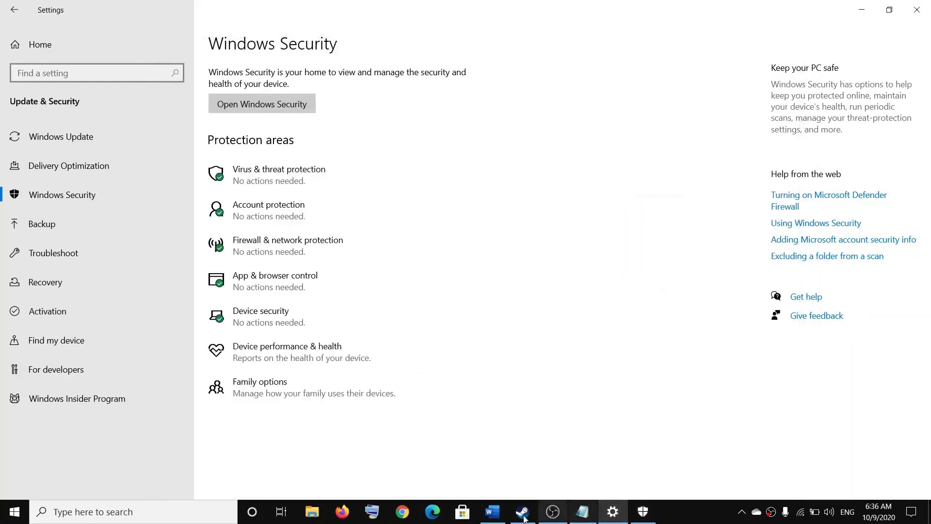
left_click(491, 513)
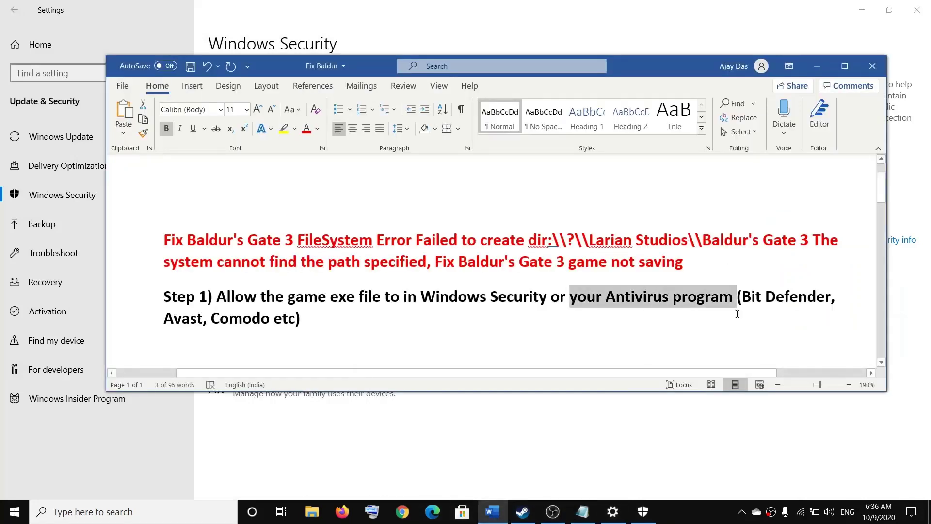
left_click_drag(745, 301, 814, 301)
left_click_drag(168, 321, 224, 320)
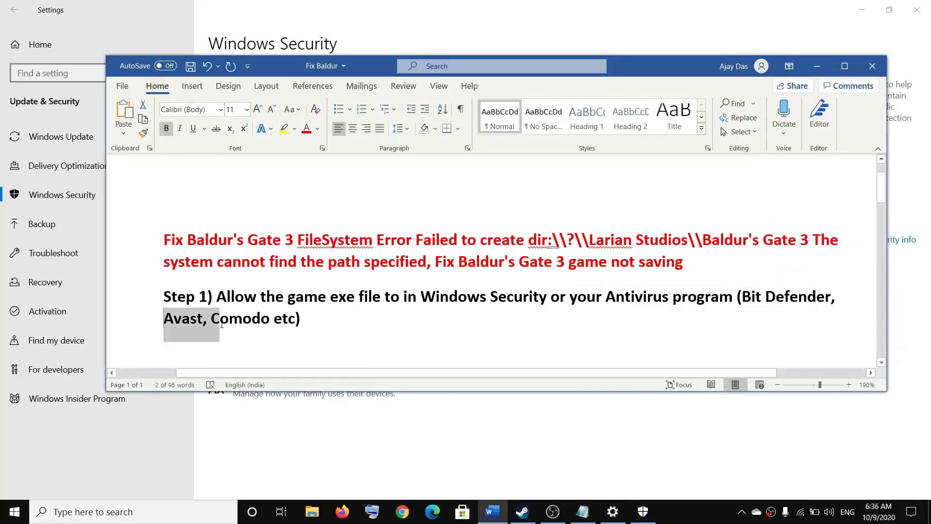
left_click(229, 319)
left_click_drag(287, 318, 744, 301)
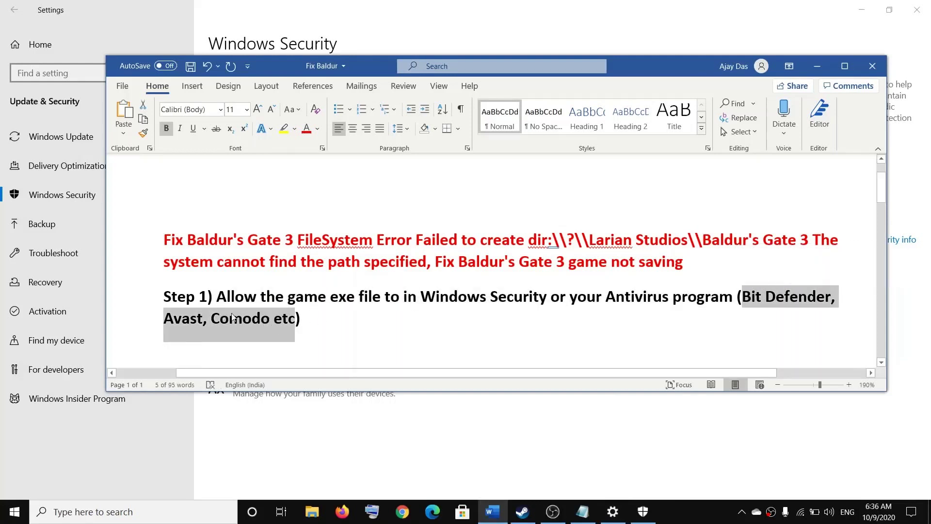
double_click(646, 296)
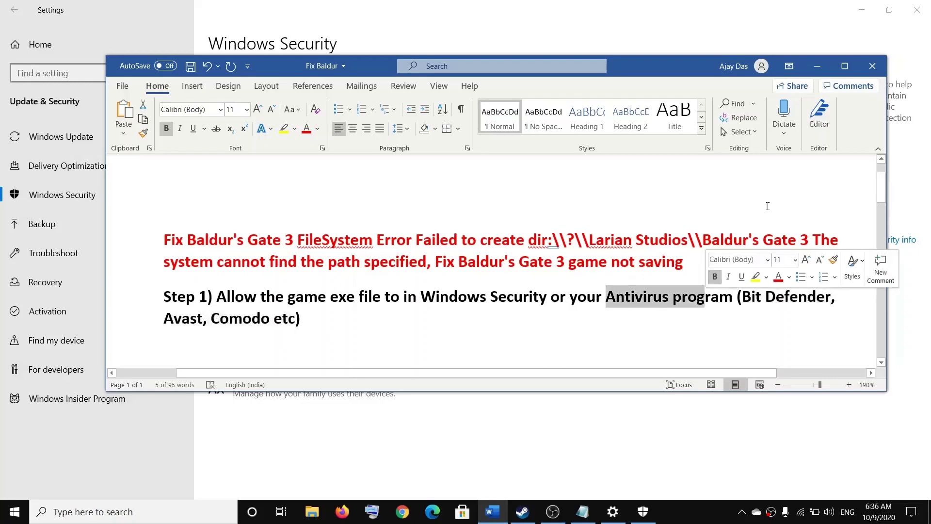
left_click(817, 66)
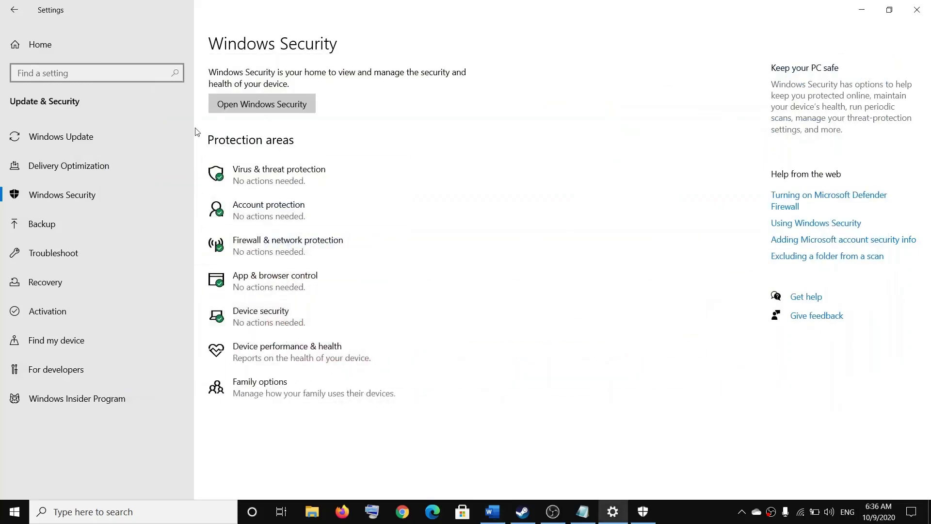
Step: Switch Controlled folder access back Off in ransomware protection, then minimize Windows Security
left_click(287, 184)
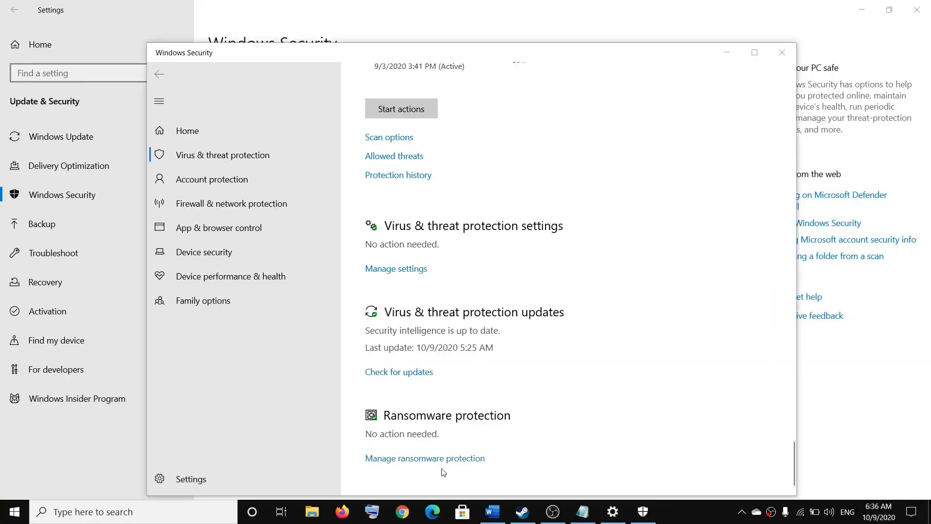
left_click(429, 459)
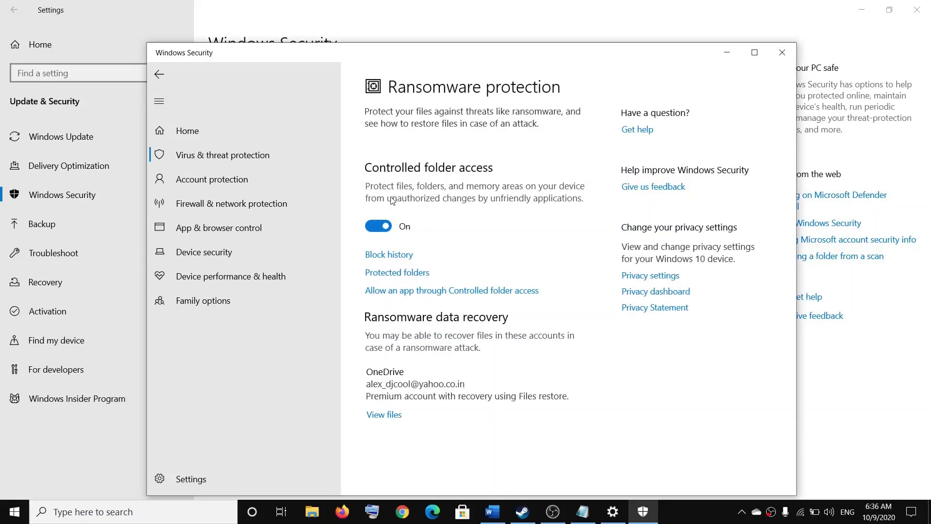
left_click(378, 228)
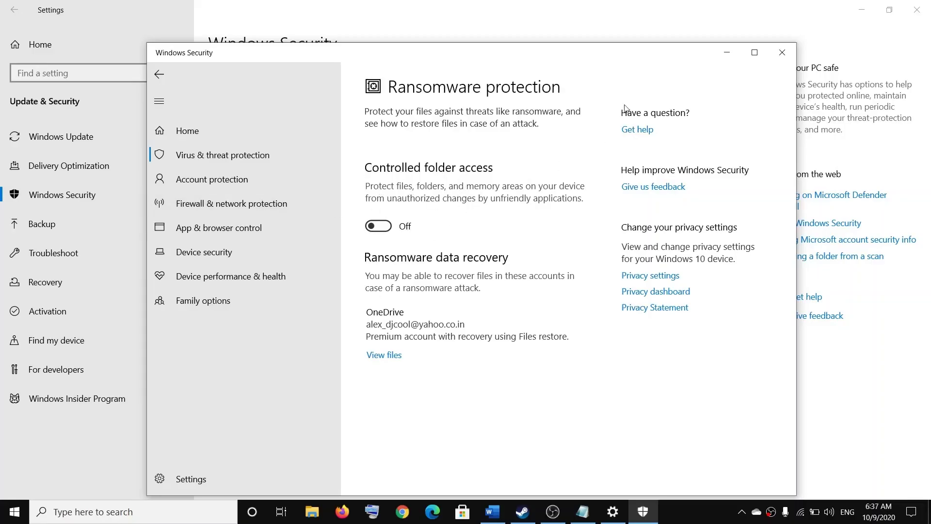
left_click(726, 53)
Step: Highlight Step 1's 'Antivirus program', then Step 2's 'Close OneDrive or Google Drive'
left_click(492, 512)
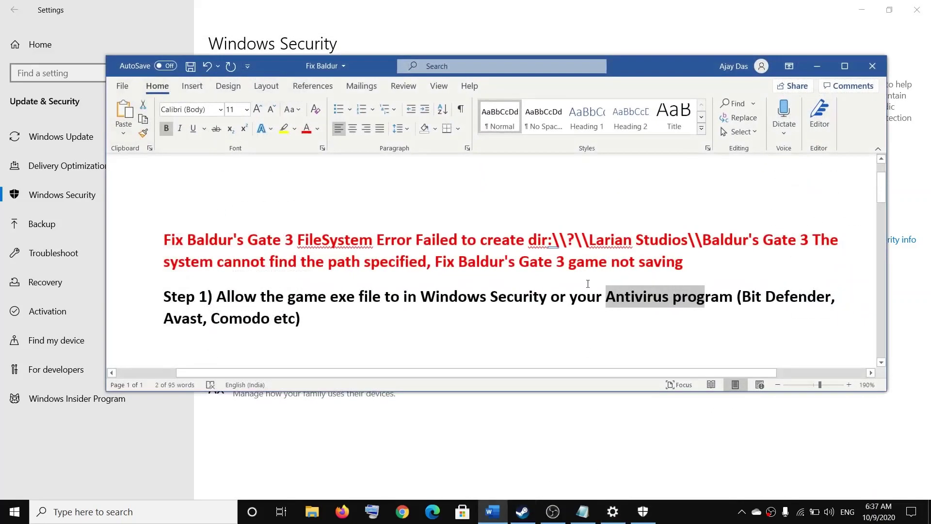
left_click_drag(597, 303, 679, 309)
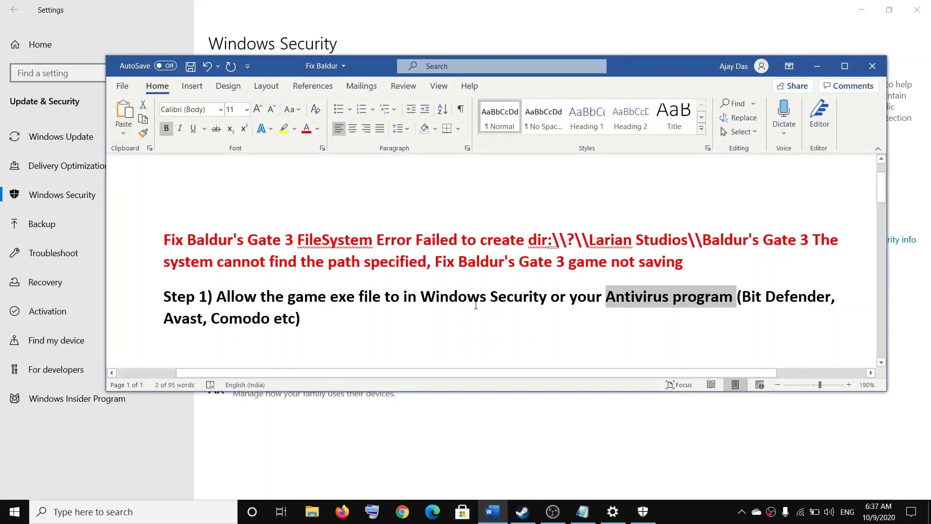
scroll(476, 305, "down", 2)
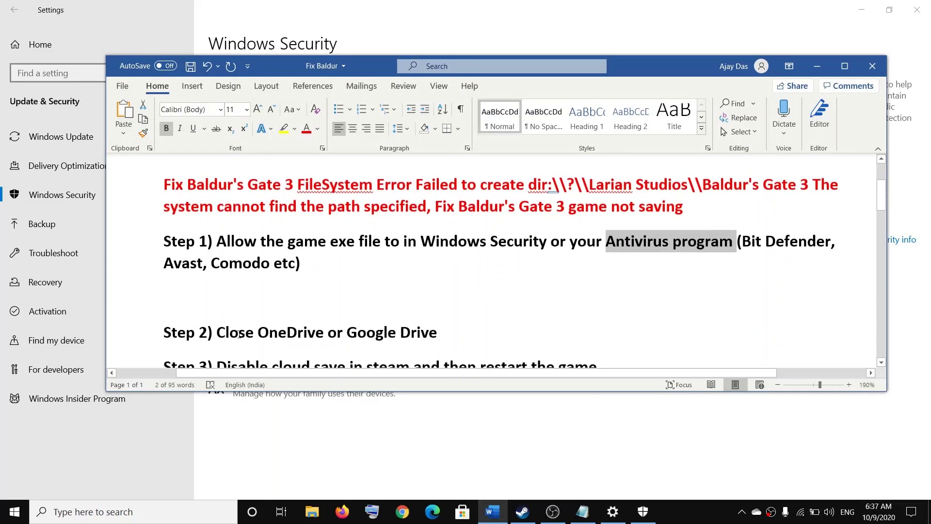
left_click_drag(221, 332, 464, 341)
left_click(464, 341)
left_click_drag(258, 331, 438, 335)
left_click(694, 517)
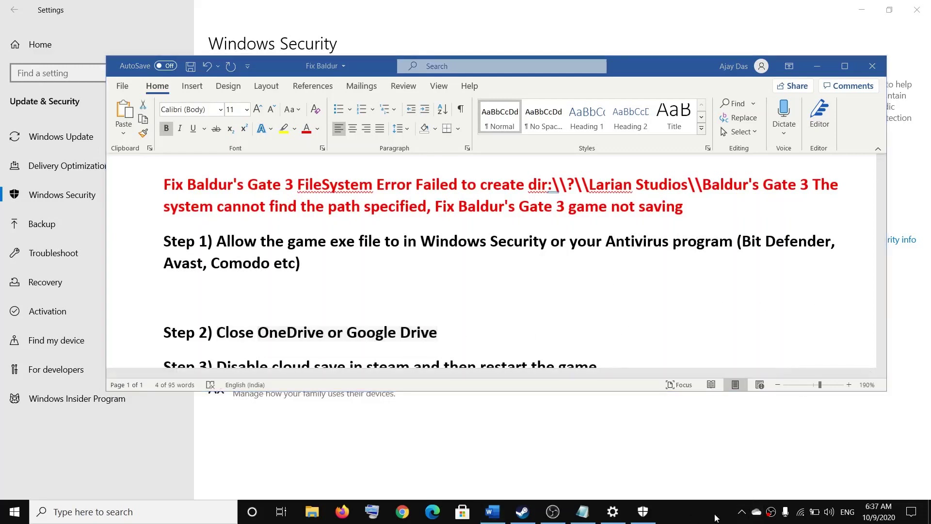
Step: Unlink this PC in OneDrive's Account settings, dismiss setup, and close OneDrive
right_click(754, 516)
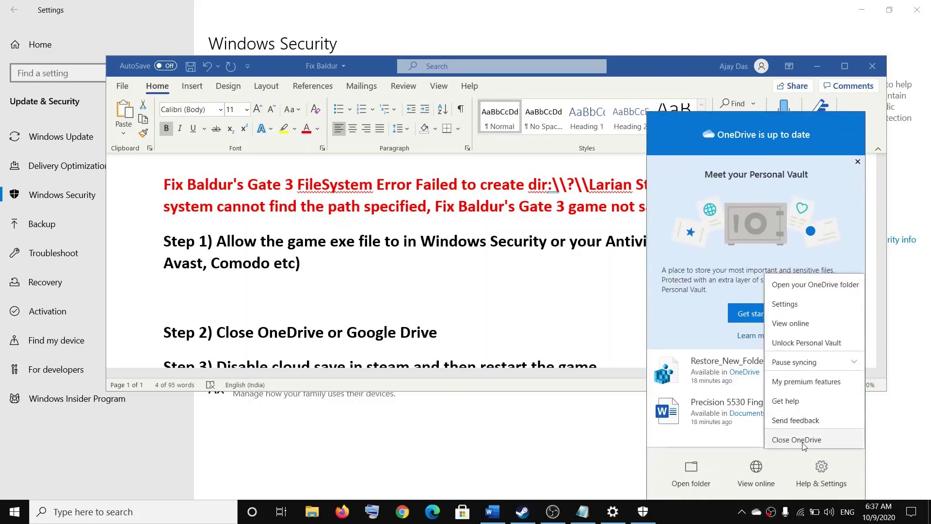
left_click(785, 303)
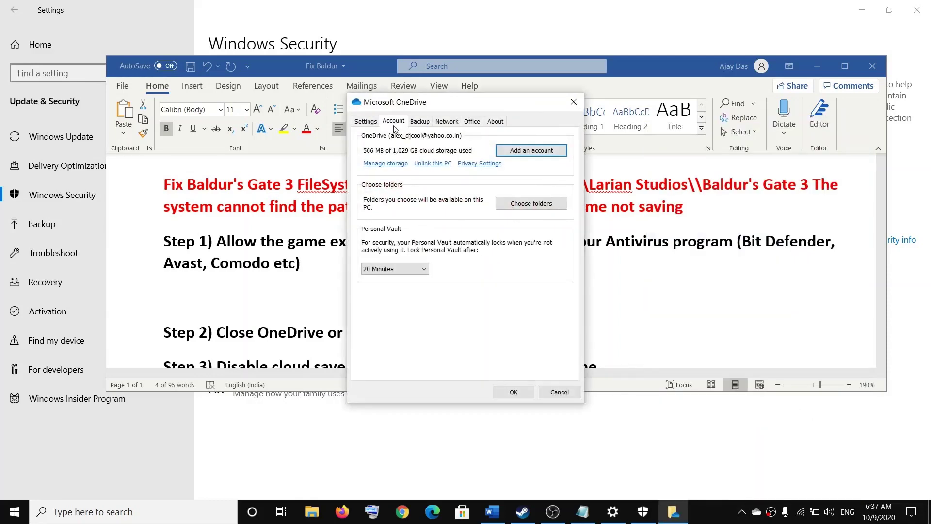
left_click(438, 165)
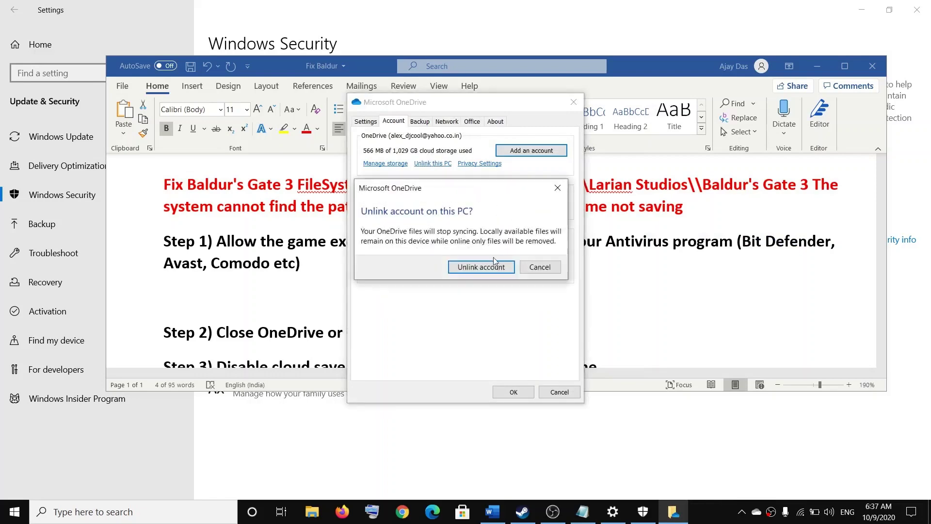
left_click(478, 268)
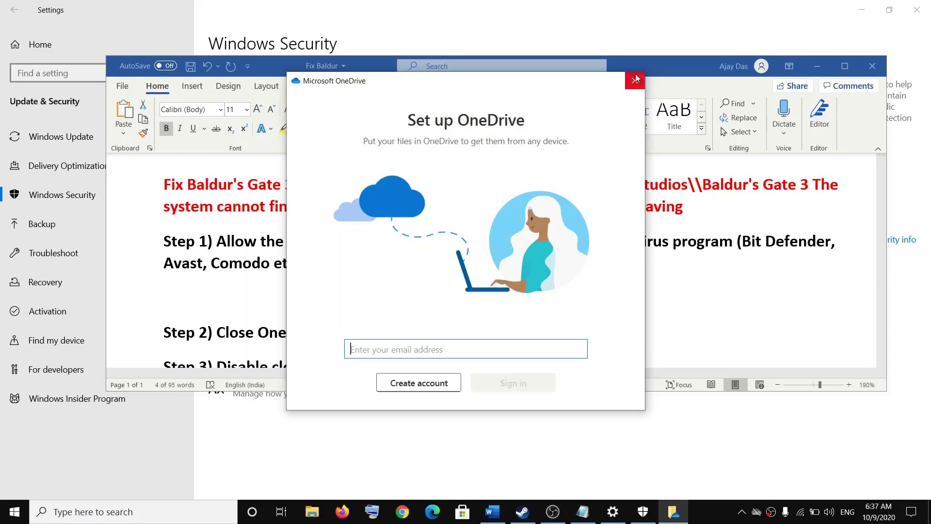
left_click(636, 78)
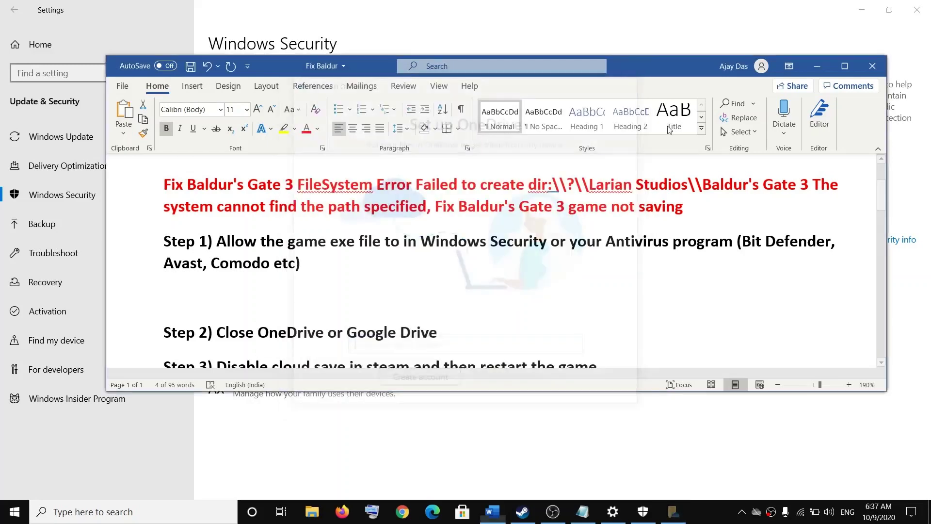
right_click(757, 513)
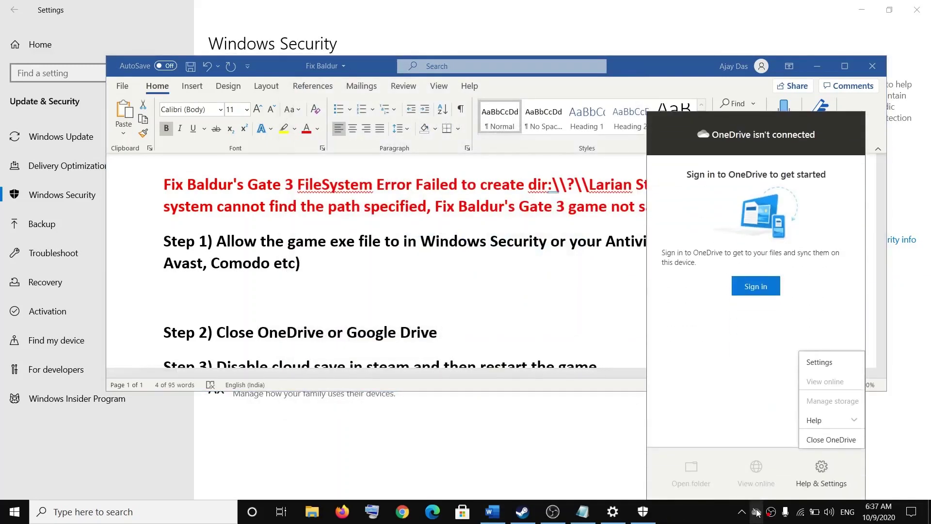
left_click(829, 441)
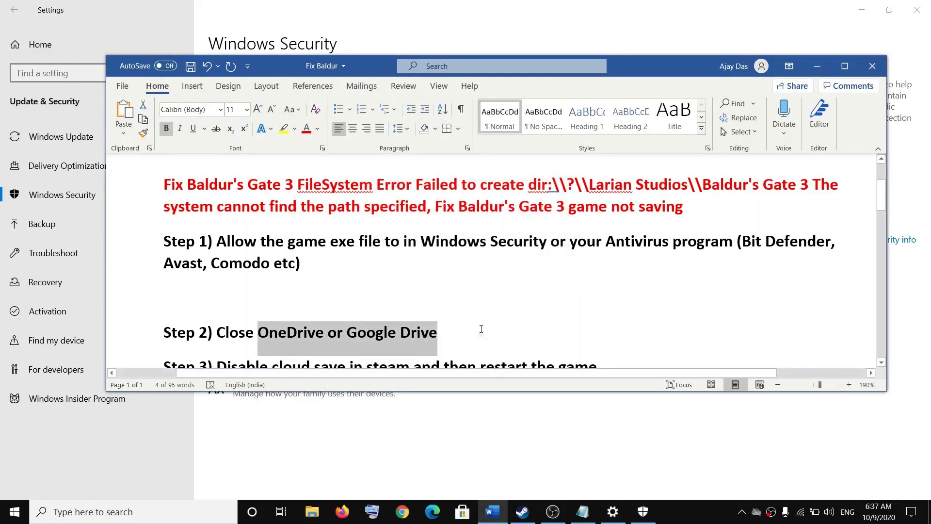
Step: Highlight Step 2's OneDrive text and Step 3's 'Disable cloud save in steam', then switch to Steam
left_click(450, 338)
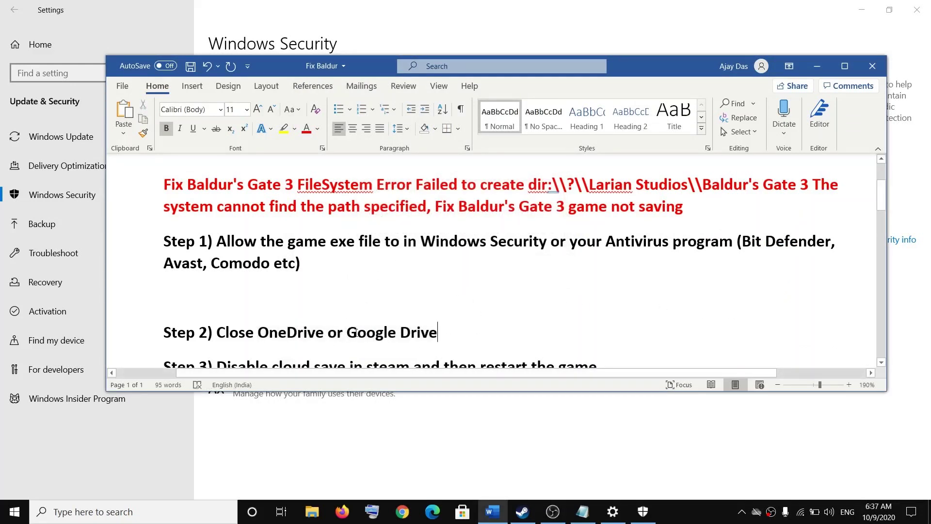
key("ctrl+shift+Left")
key("ctrl+shift+Left")
left_click(325, 335)
left_click_drag(409, 337, 216, 334)
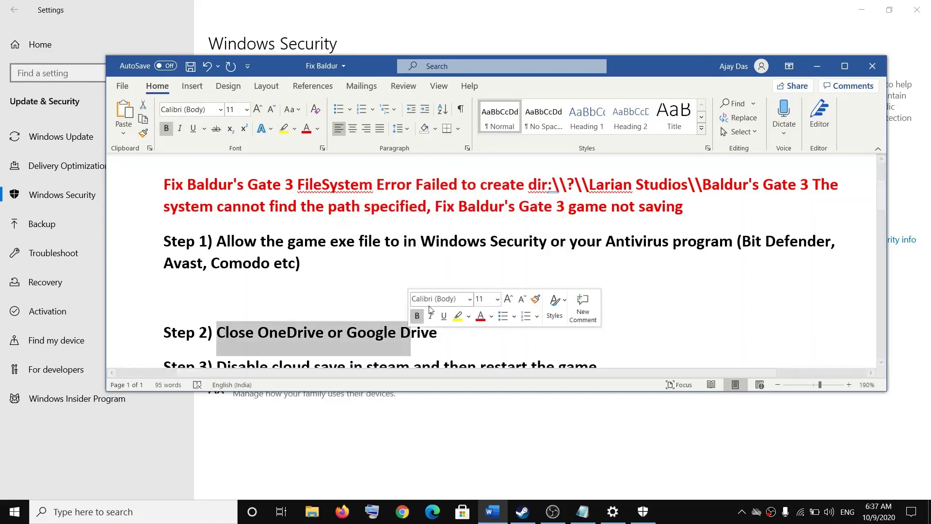
scroll(459, 310, "down", 1)
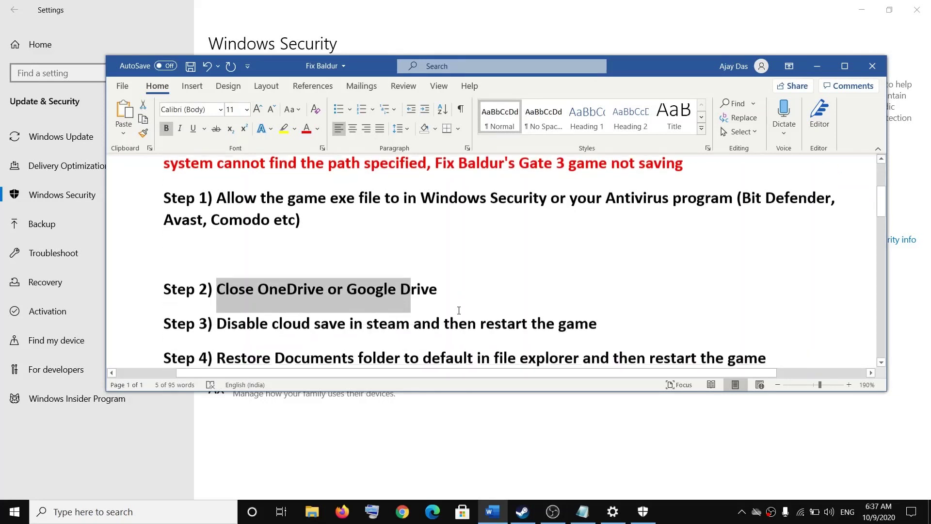
left_click(220, 316)
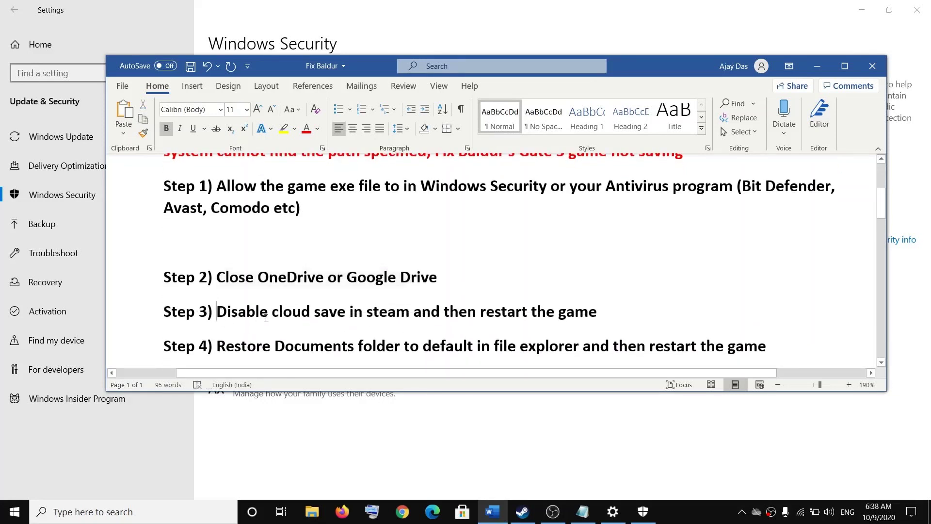
left_click_drag(266, 319, 597, 313)
left_click(522, 511)
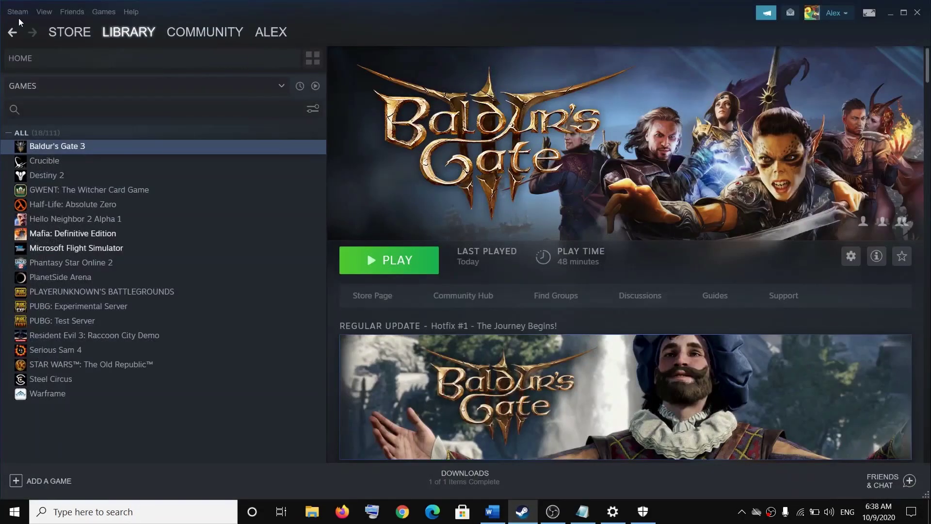
Step: Disable 'Enable Steam Cloud synchronization for applications' in Steam Settings > Cloud and confirm
left_click(18, 14)
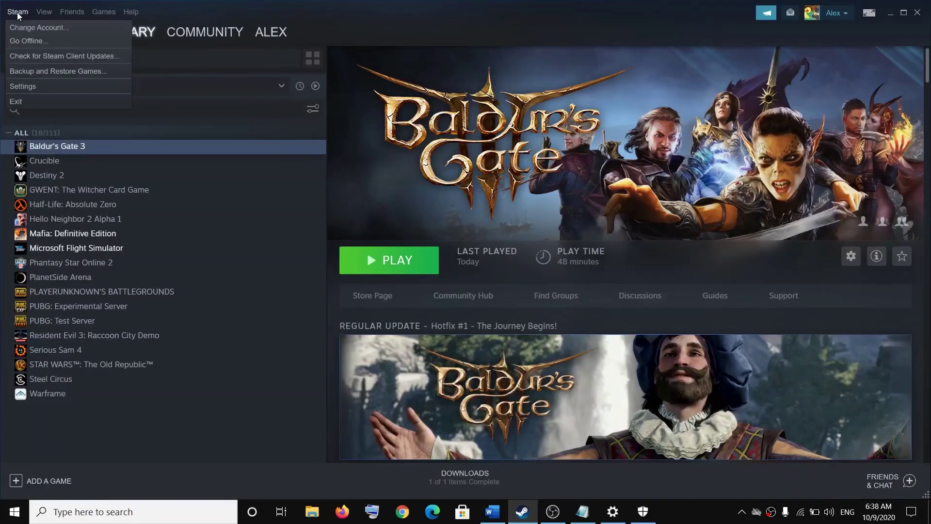
left_click(23, 87)
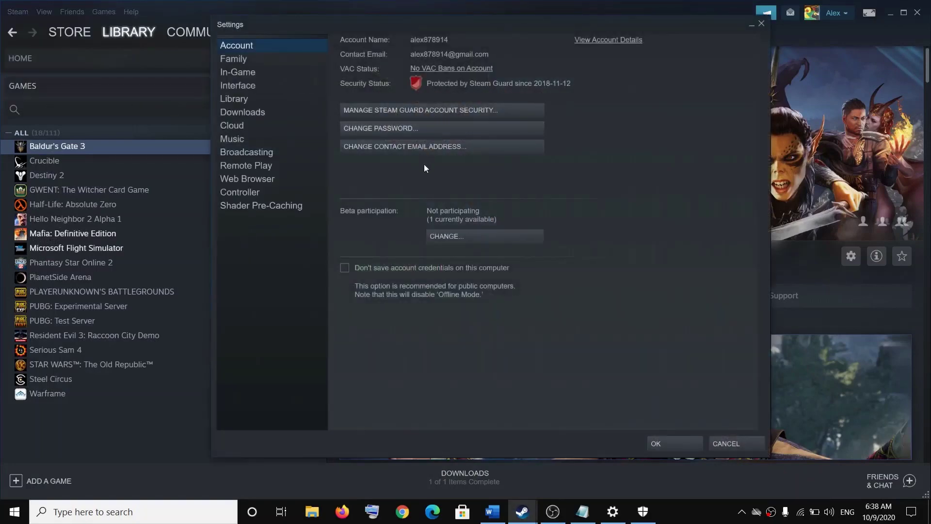
left_click(235, 126)
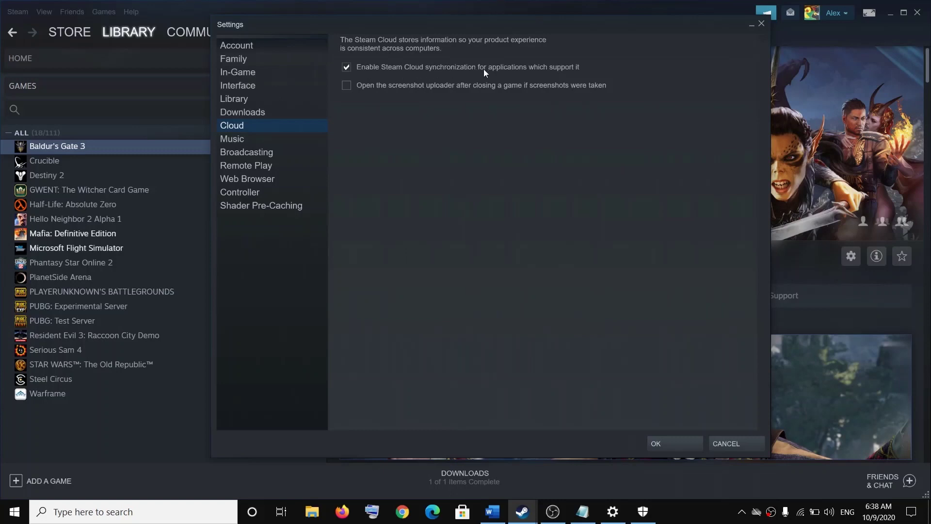
left_click(346, 68)
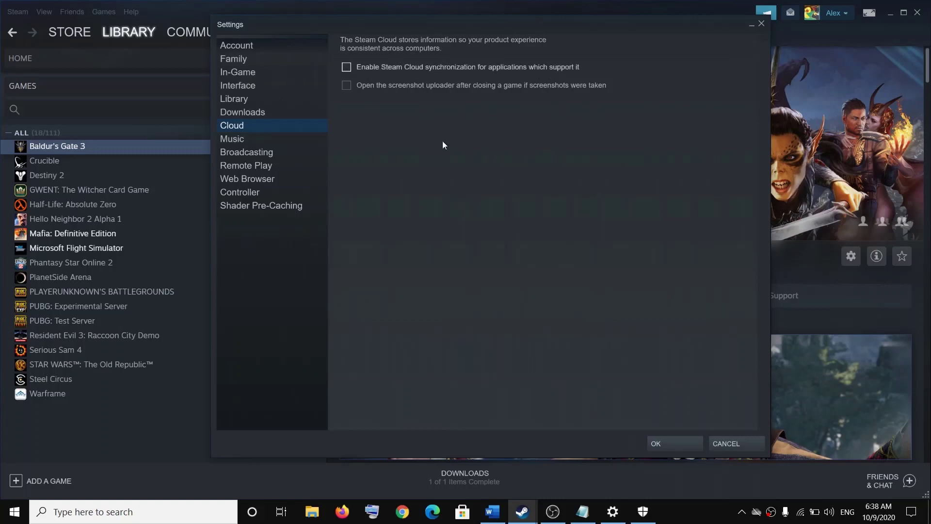
left_click(679, 444)
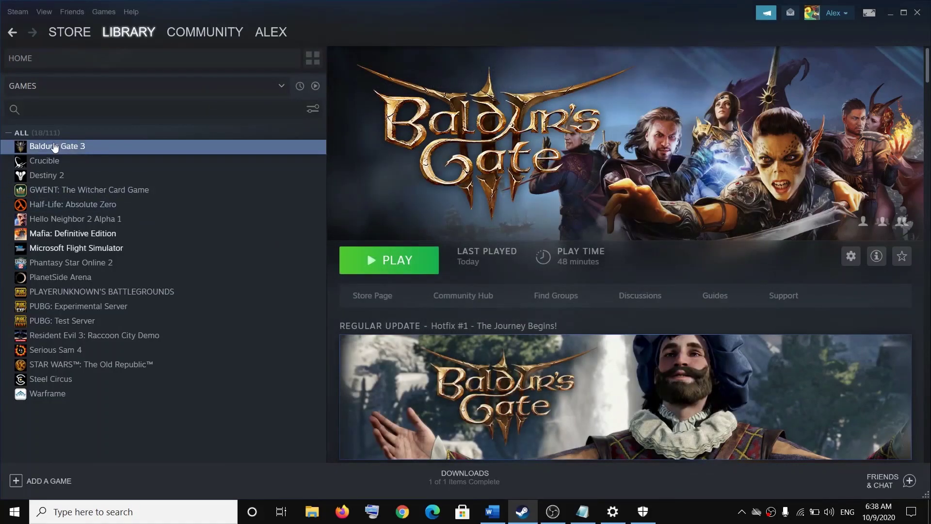
right_click(92, 147)
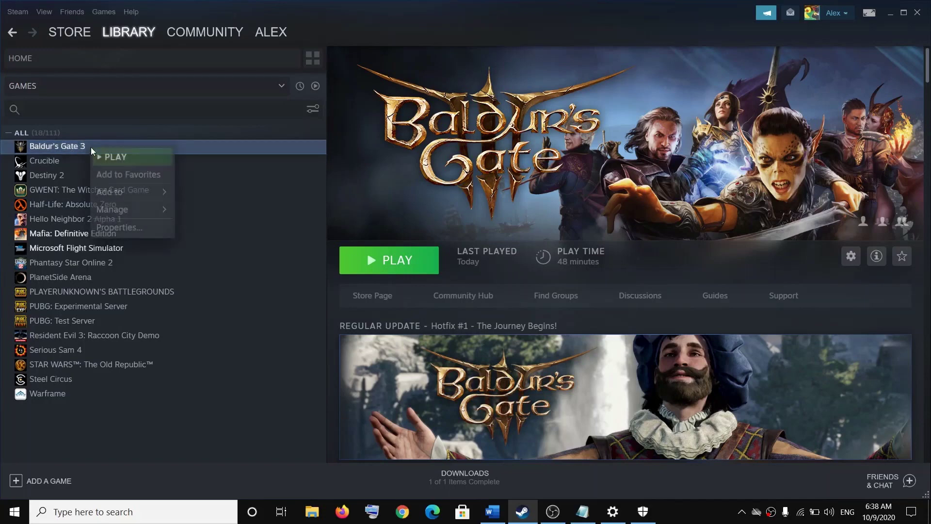
left_click(124, 228)
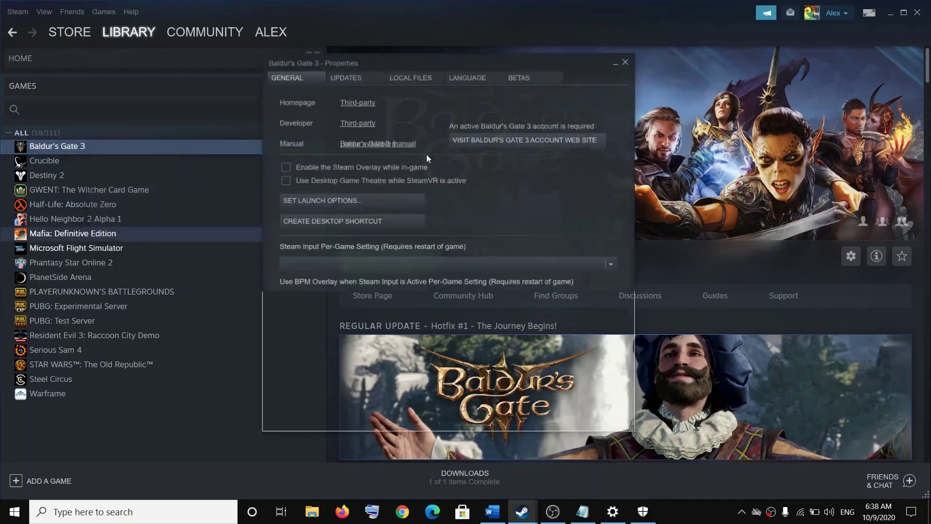
left_click_drag(468, 61, 558, 35)
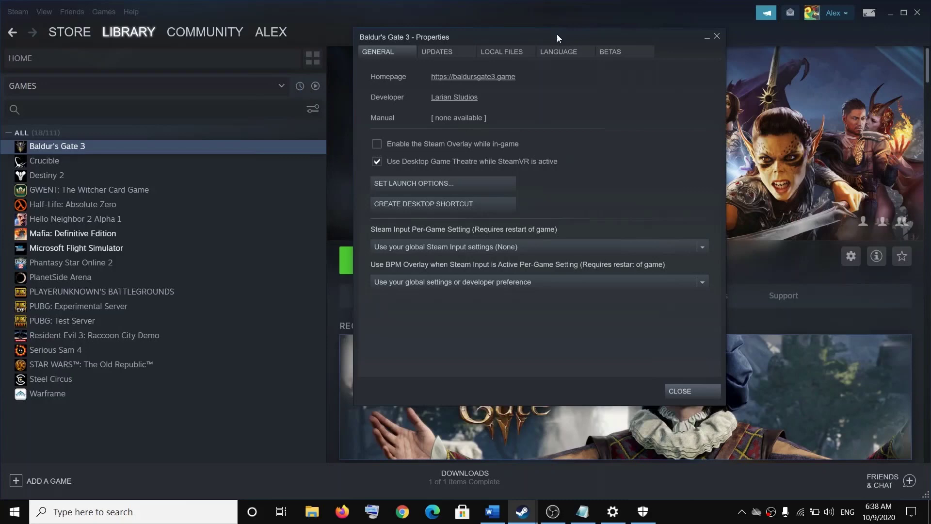
left_click(436, 51)
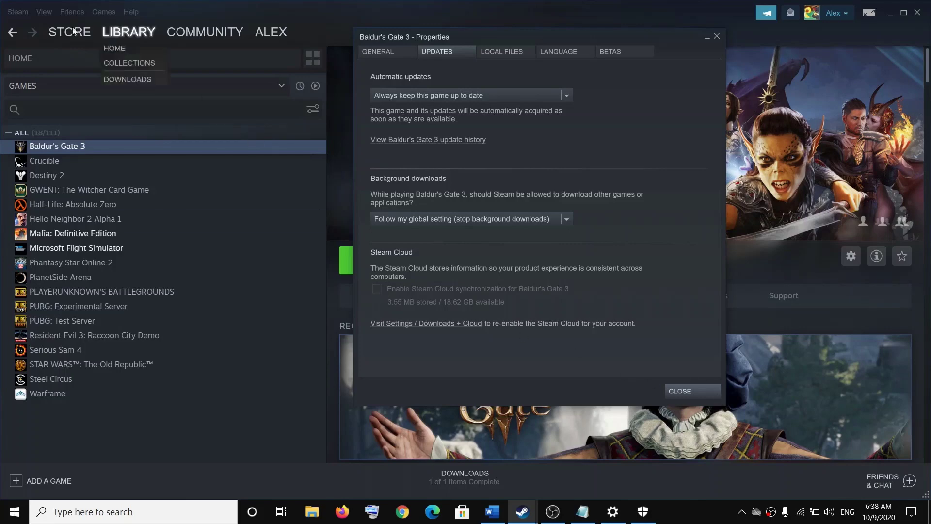
left_click(129, 32)
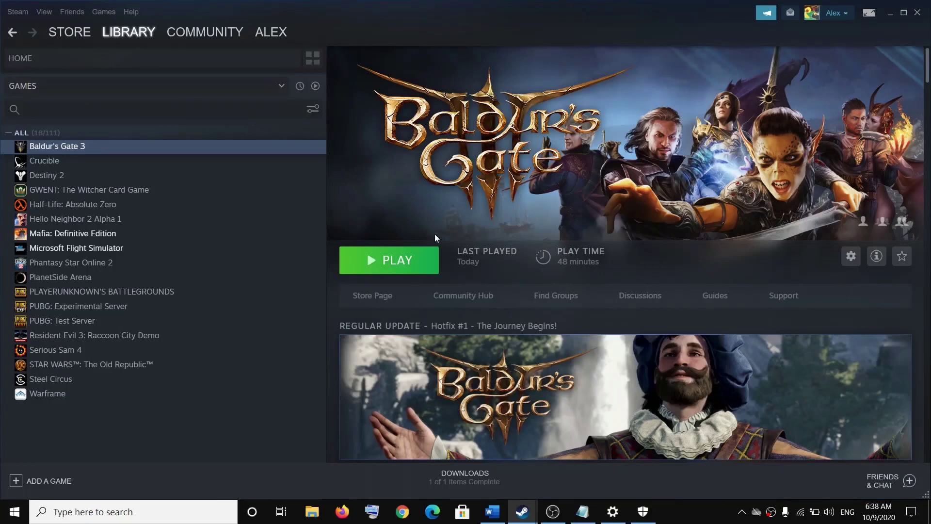
right_click(92, 149)
left_click(115, 225)
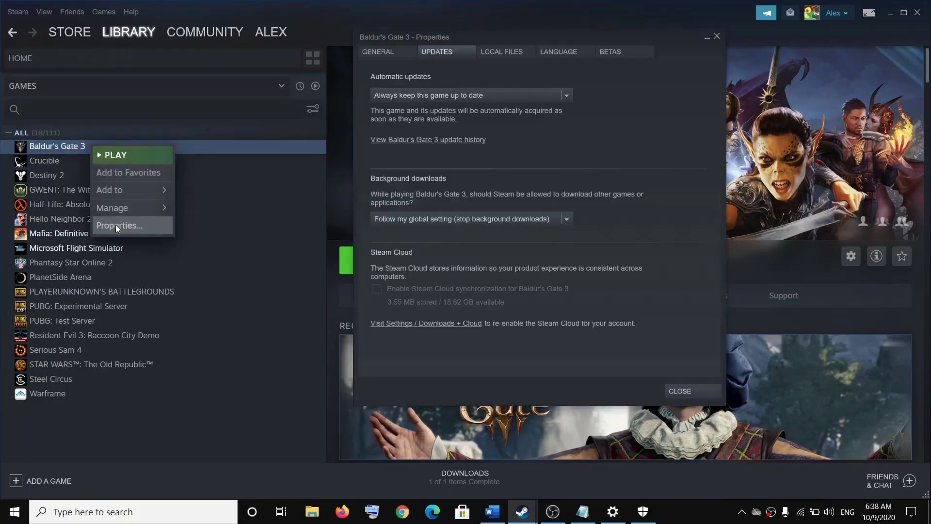
left_click(694, 395)
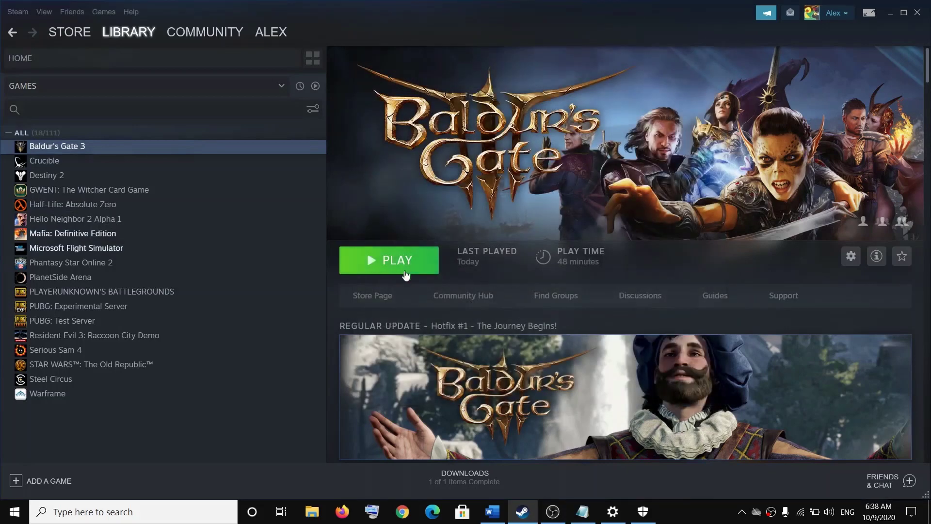
Step: Bring the Fix Baldur guide forward and highlight 'Restore Documents' in Step 4
left_click(491, 512)
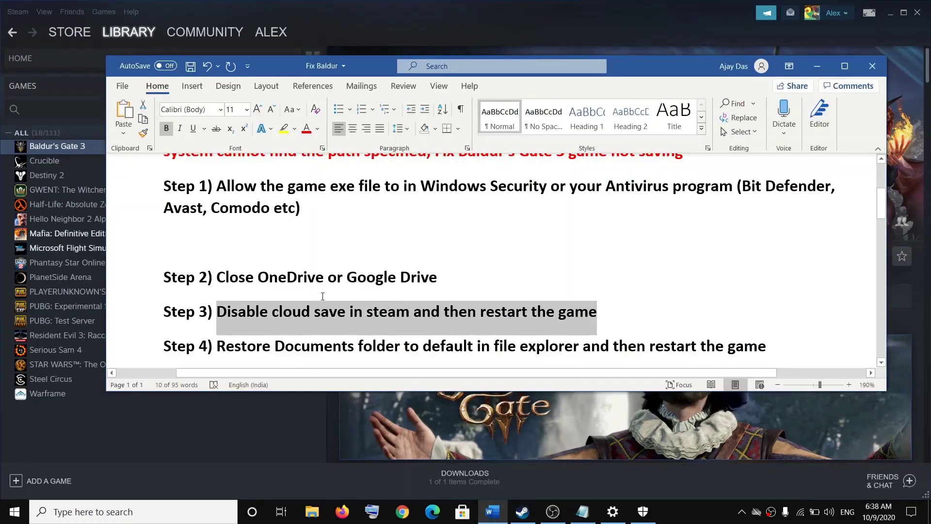
scroll(322, 296, "down", 1)
left_click_drag(218, 291, 361, 291)
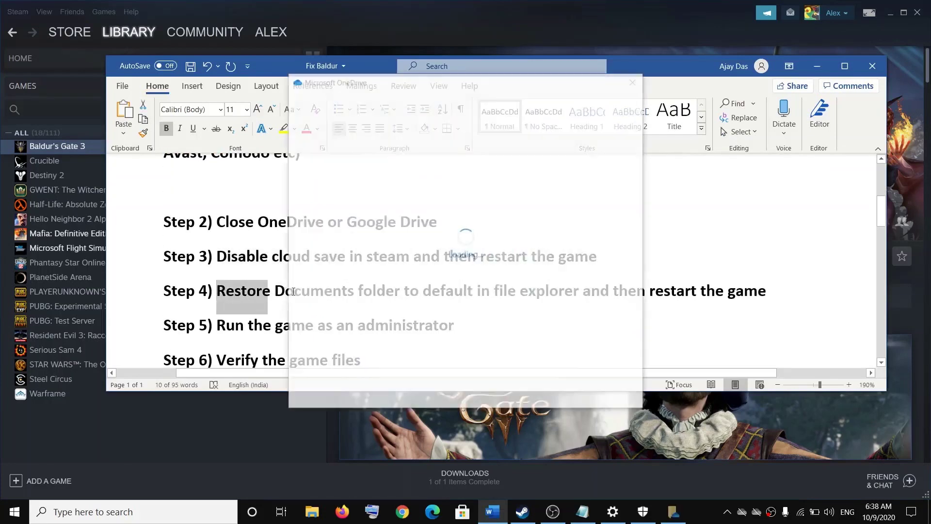
Step: Dismiss the OneDrive setup window and shut OneDrive down via Help & Settings > Close OneDrive
left_click(634, 81)
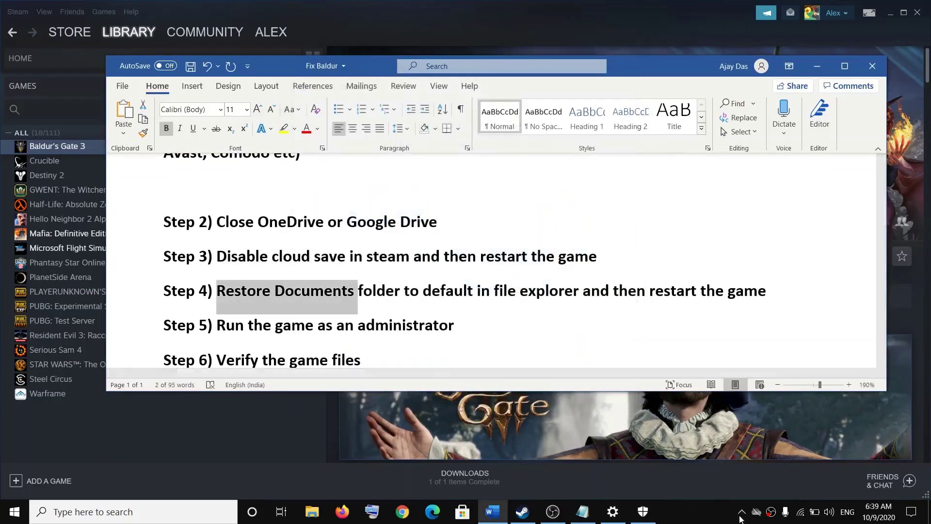
left_click(757, 512)
left_click(821, 471)
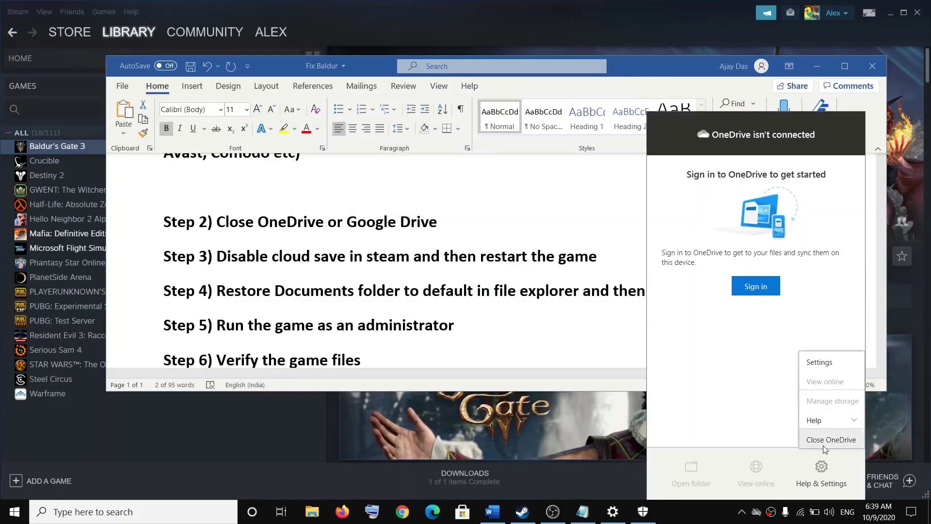
left_click(827, 440)
left_click(485, 266)
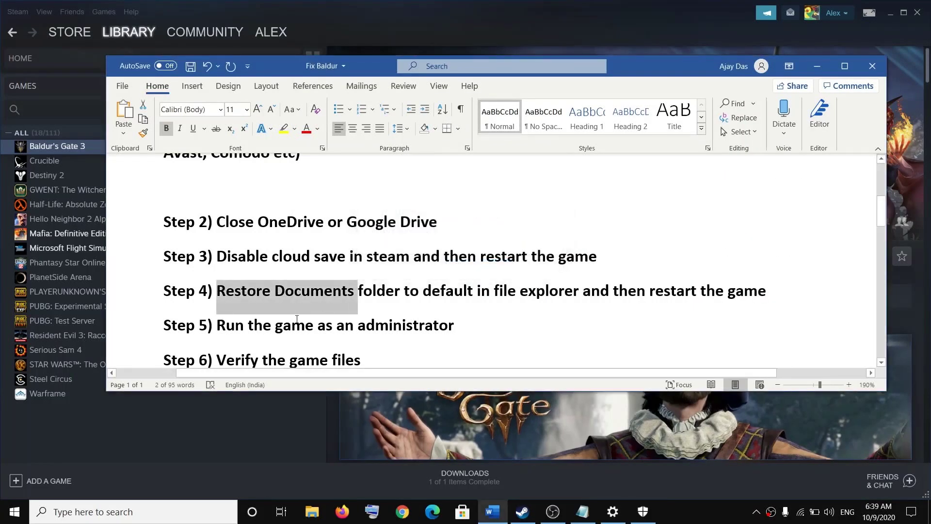
Step: Highlight the full 'Restore Documents folder to default' line in Step 4
left_click(244, 325)
left_click_drag(272, 290, 600, 290)
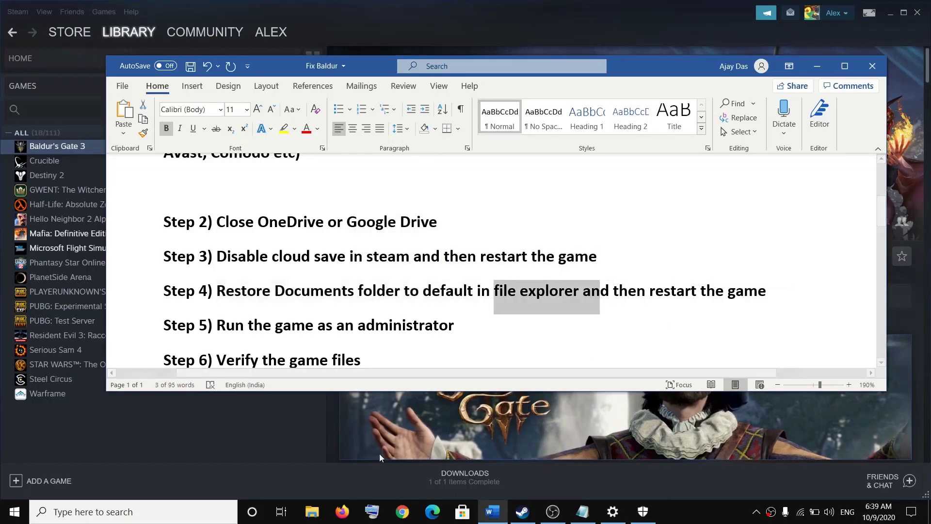
left_click(311, 514)
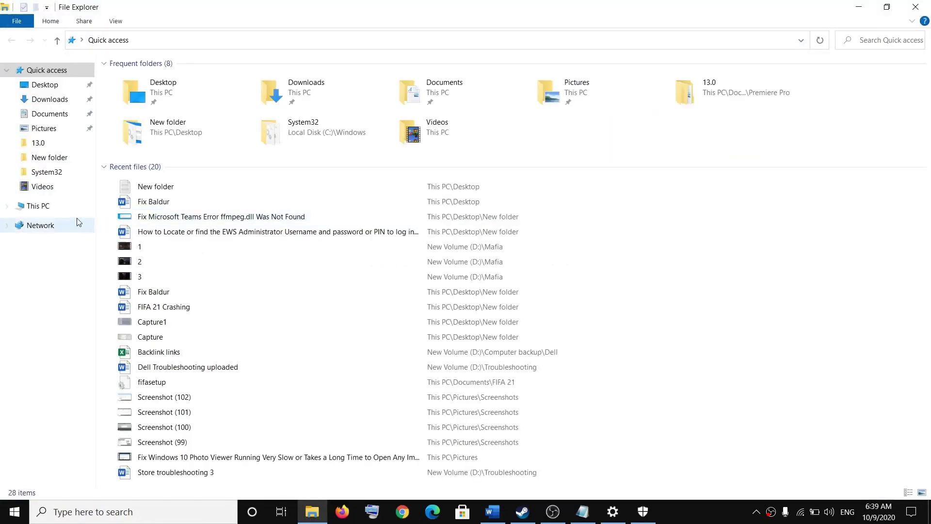
Step: Browse from This PC into Documents and its Larian Studios folder, then back to Documents
left_click(42, 206)
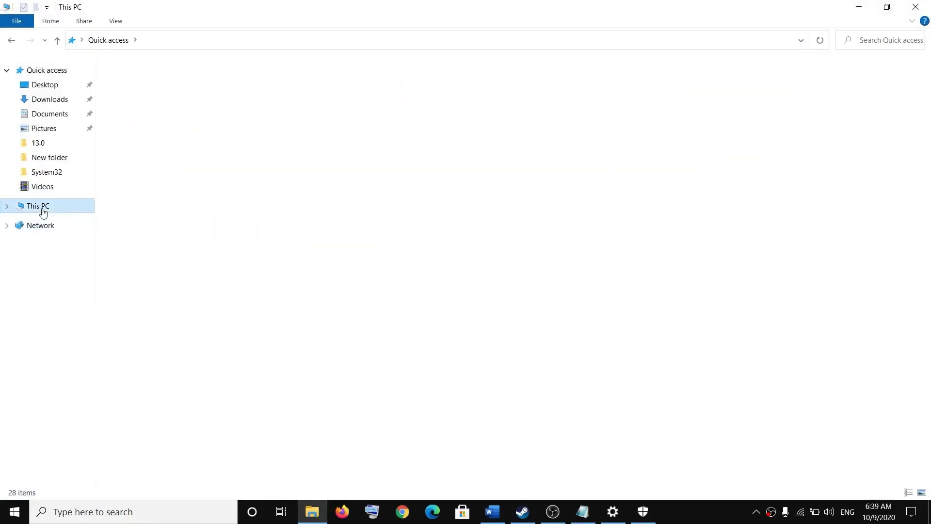
left_click(54, 118)
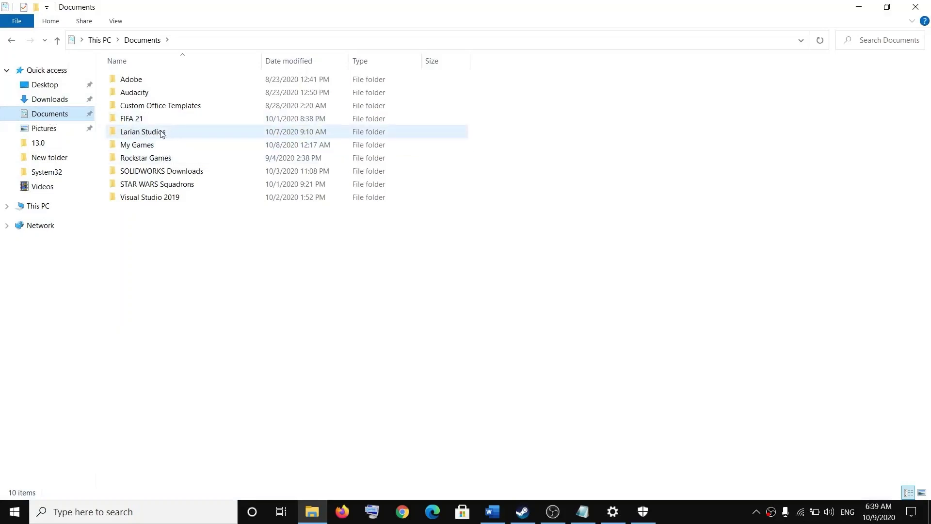
double_click(146, 133)
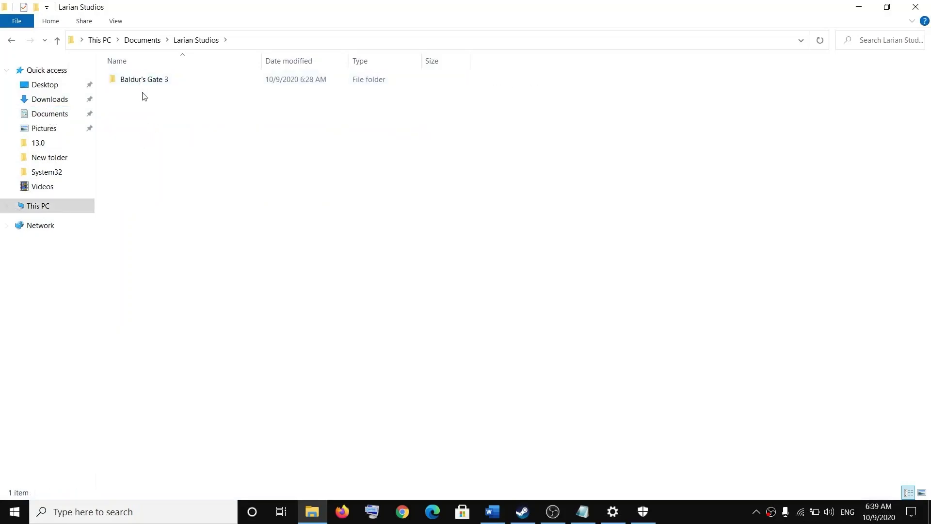
left_click(57, 117)
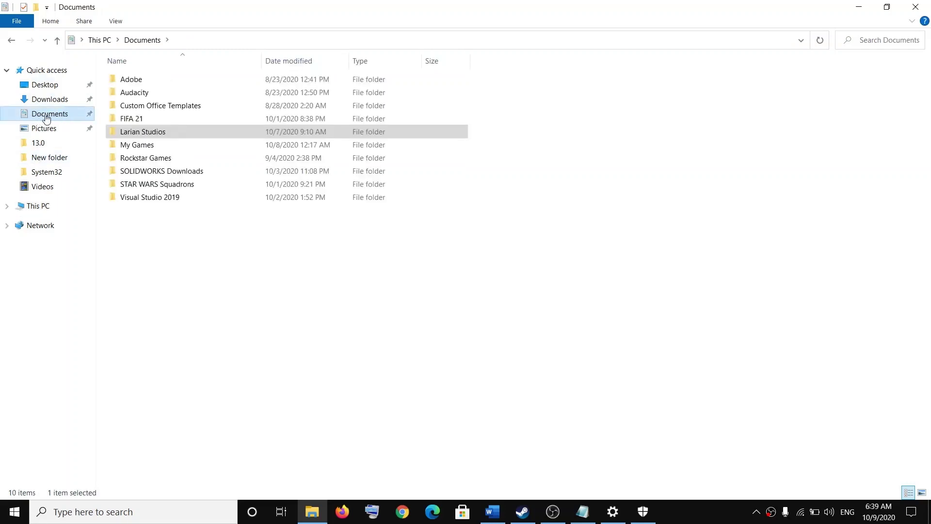
Step: Restore the Documents folder's location to default in its Properties Location tab and apply
right_click(57, 117)
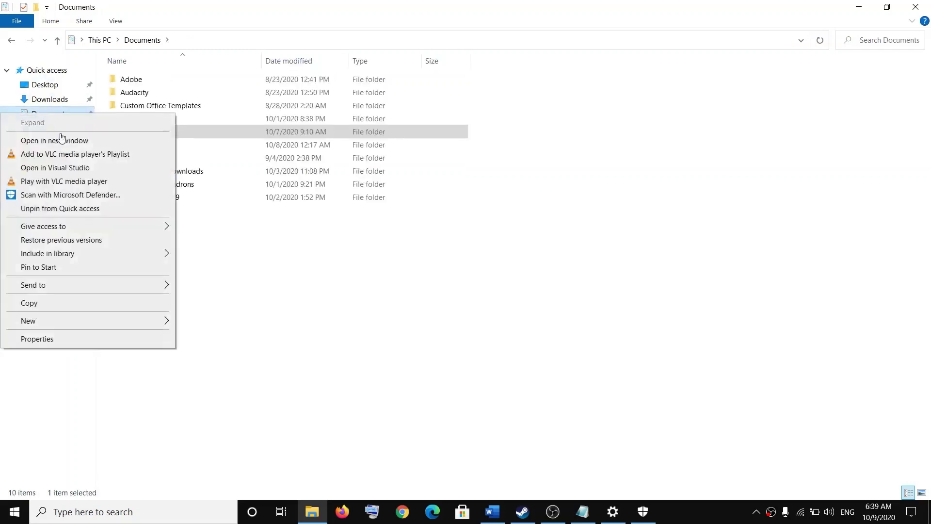
left_click(46, 344)
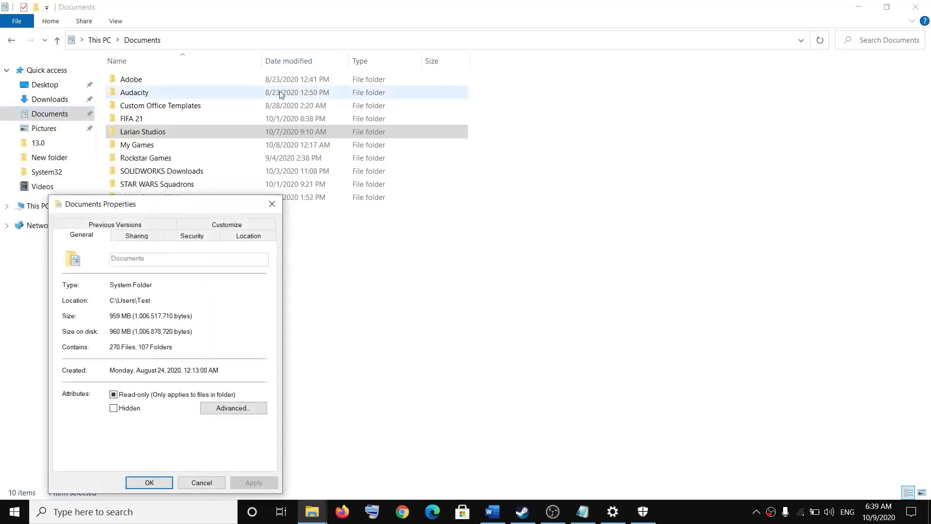
left_click_drag(166, 206, 388, 79)
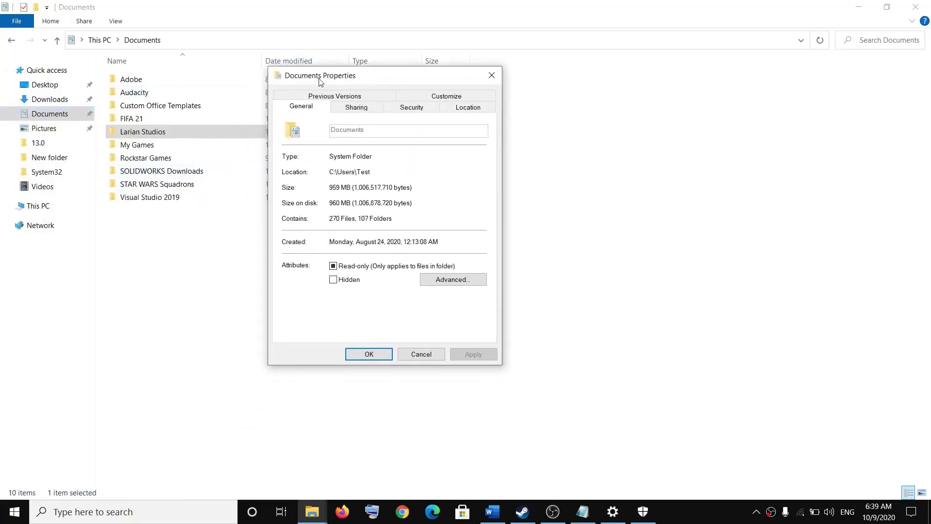
left_click(464, 108)
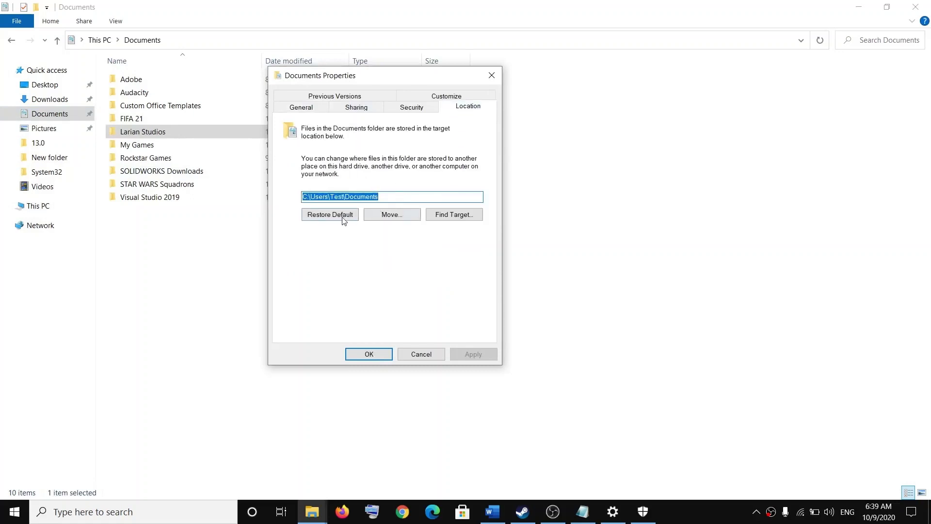
left_click(324, 218)
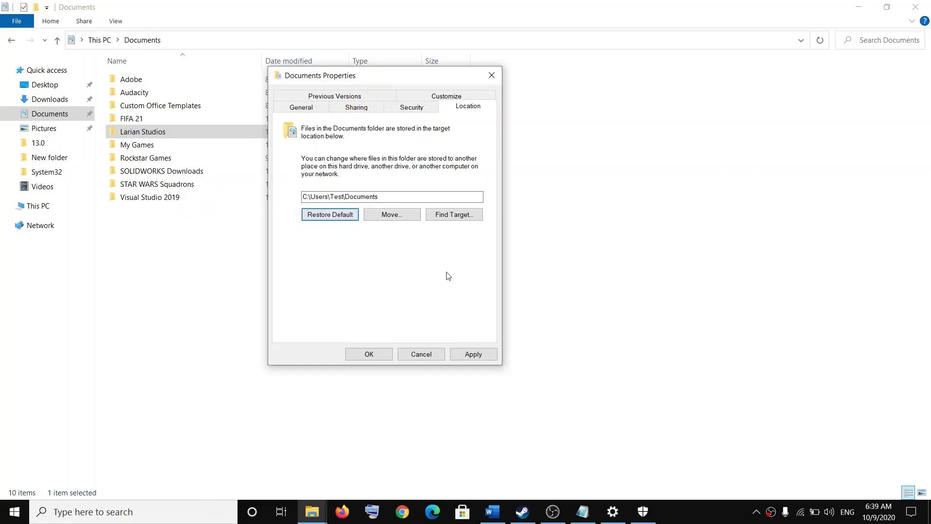
left_click(475, 355)
left_click(373, 351)
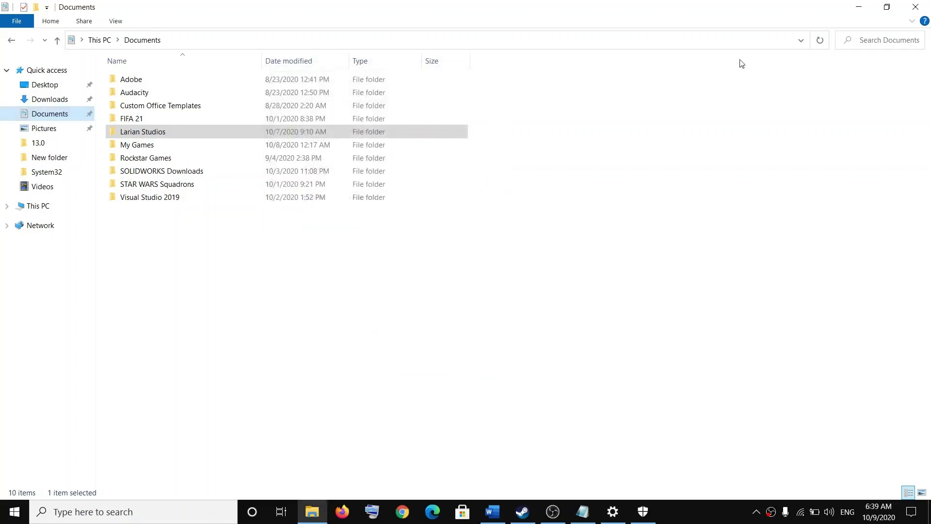
Step: Close File Explorer, highlight the next guide step, and reopen a new Explorer window
left_click(916, 7)
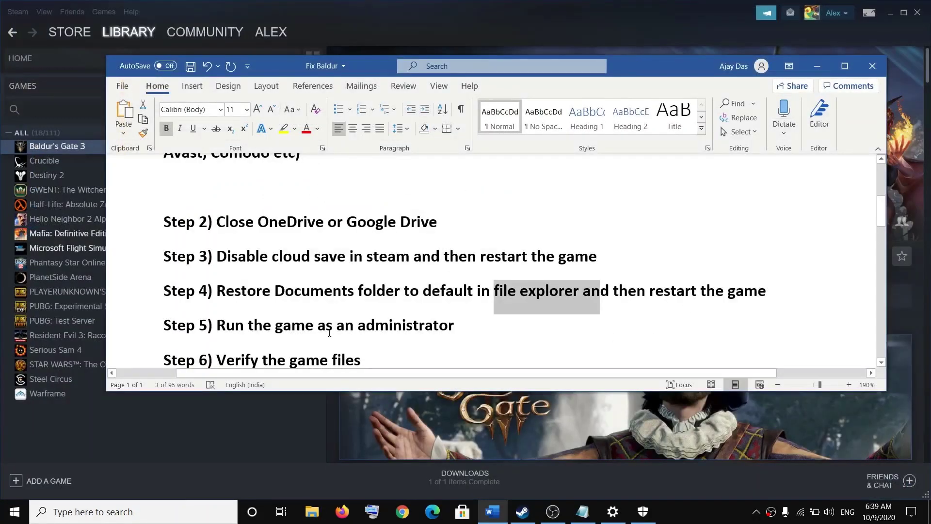
scroll(355, 313, "down", 1)
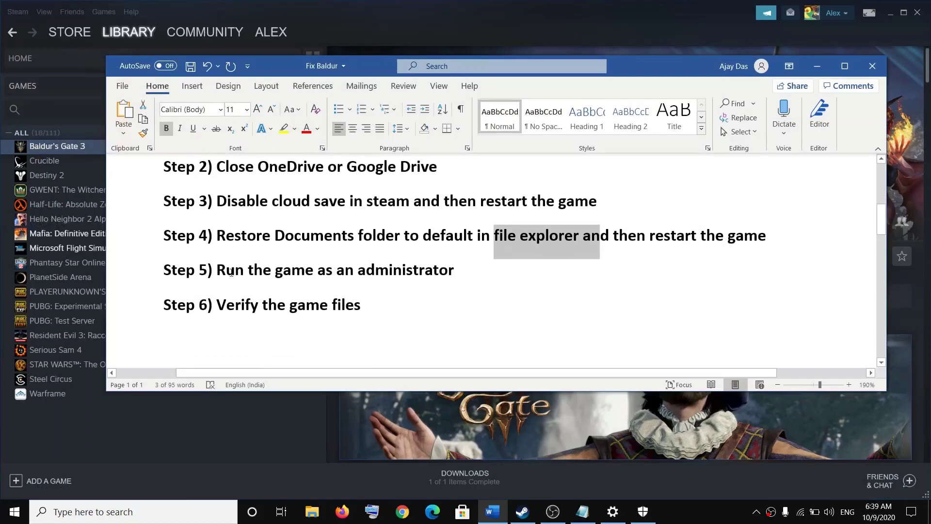
left_click_drag(221, 270, 461, 270)
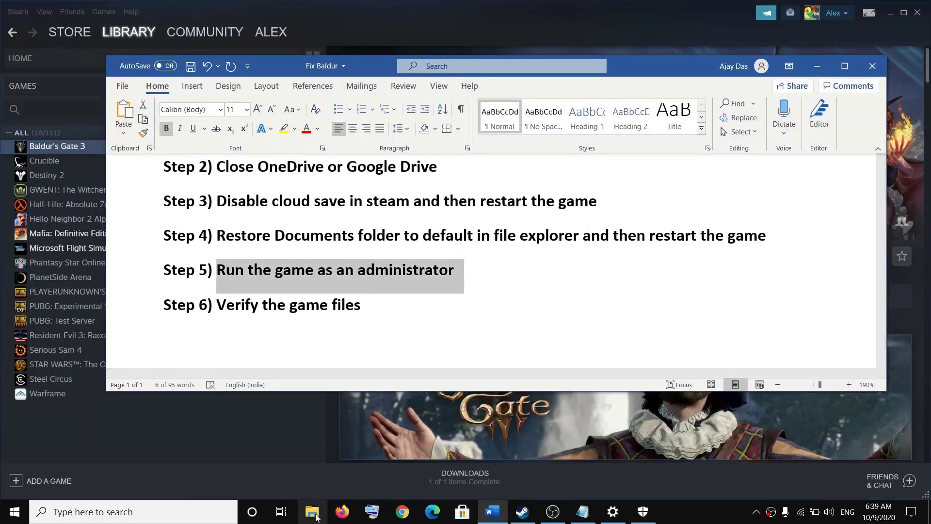
key("super+e")
Step: Browse to D:\SteamLibrary\steamapps\common\Baldurs Gate 3\bin
left_click(38, 206)
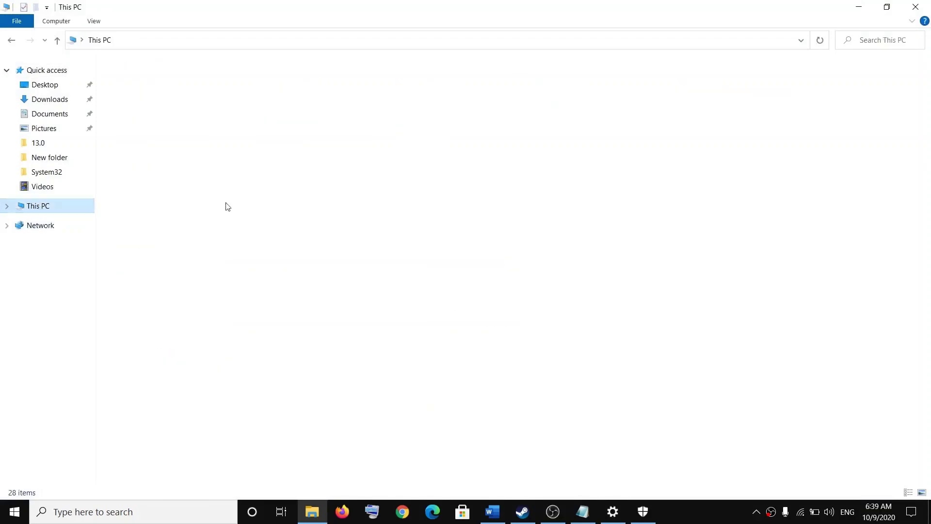
double_click(310, 163)
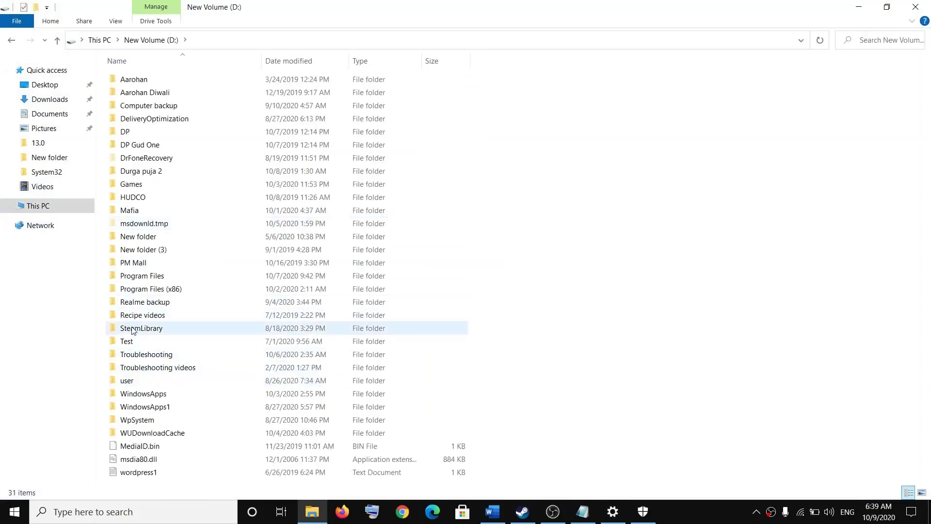
double_click(136, 330)
double_click(141, 107)
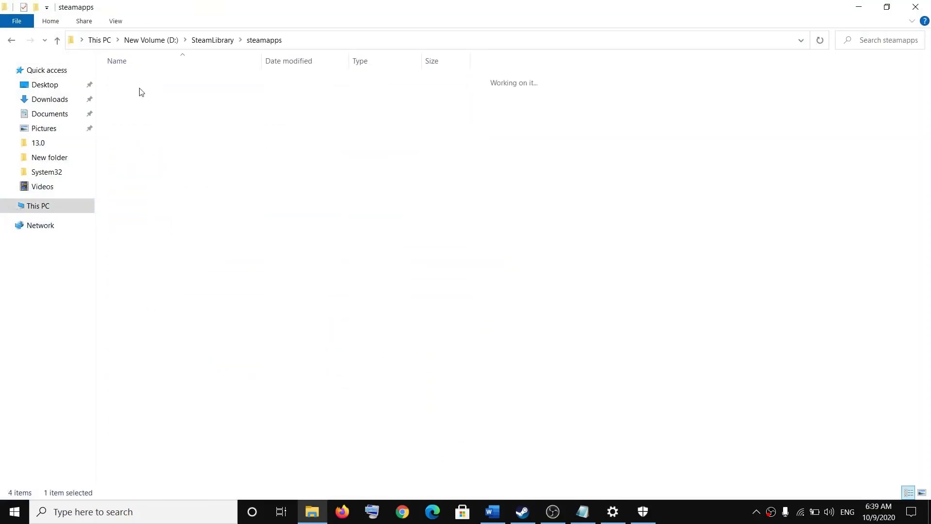
double_click(139, 80)
double_click(140, 80)
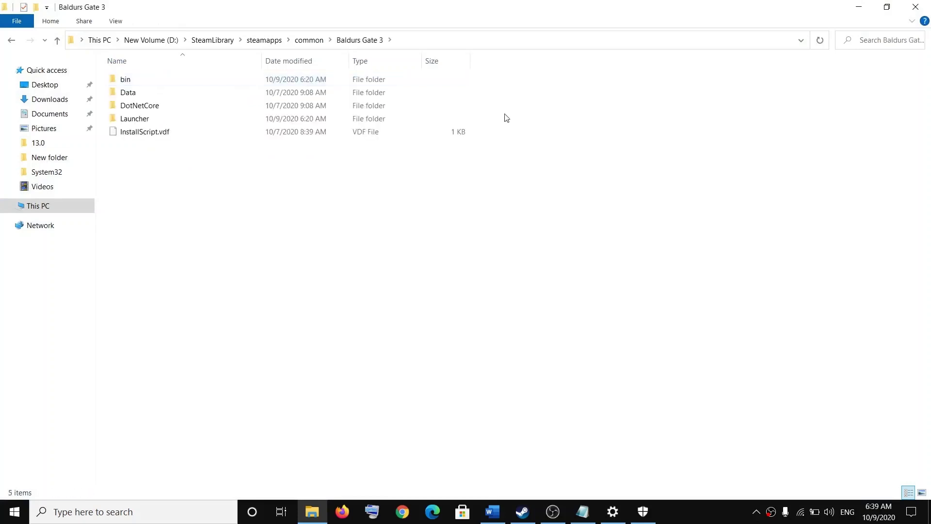
left_click(148, 84)
double_click(148, 86)
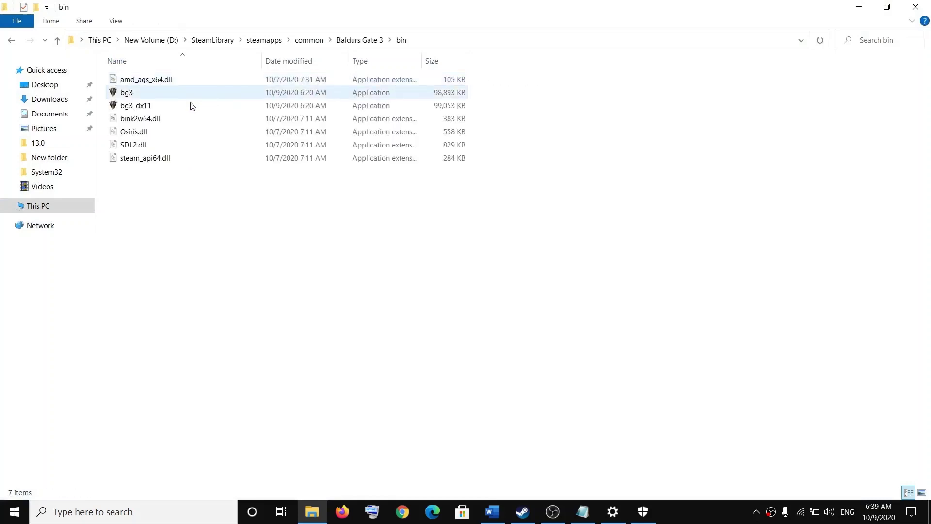
Step: Set bg3 to run as administrator in its Compatibility properties
left_click(143, 95)
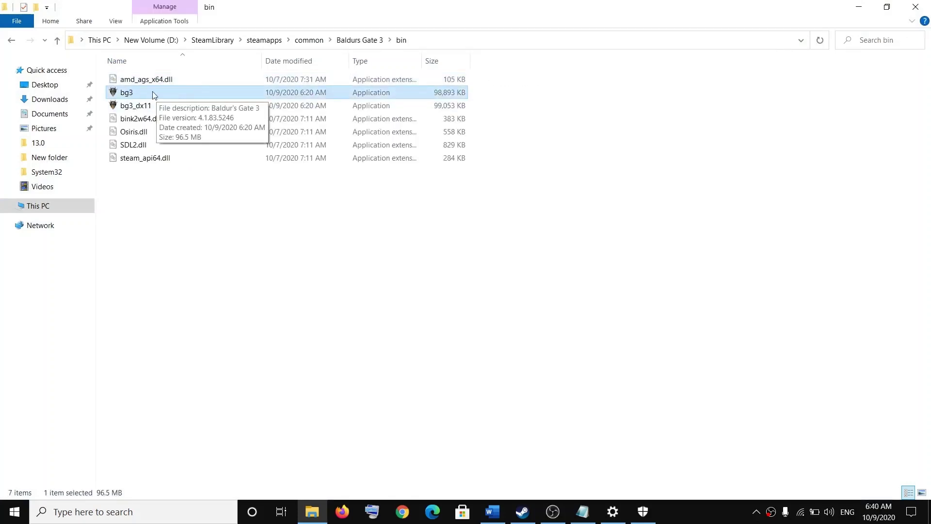
key("shift+F10")
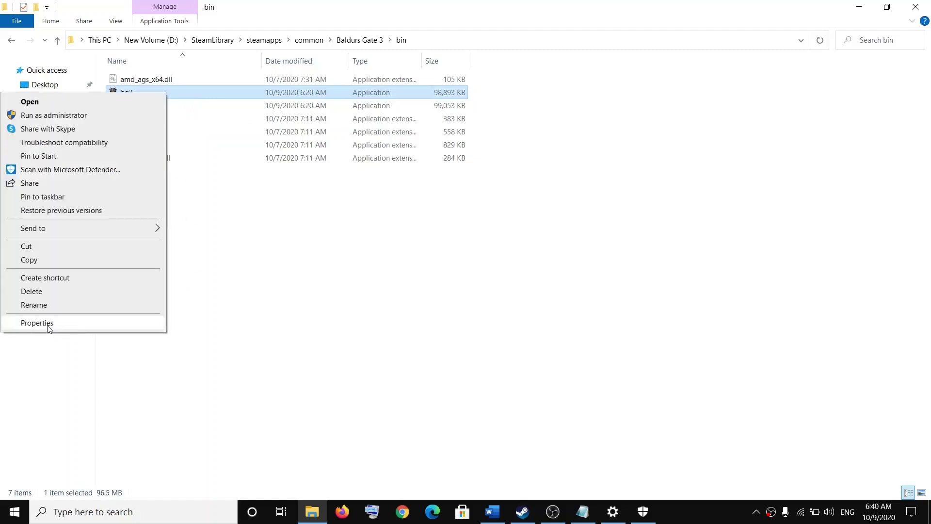
left_click(47, 324)
left_click_drag(298, 97, 505, 49)
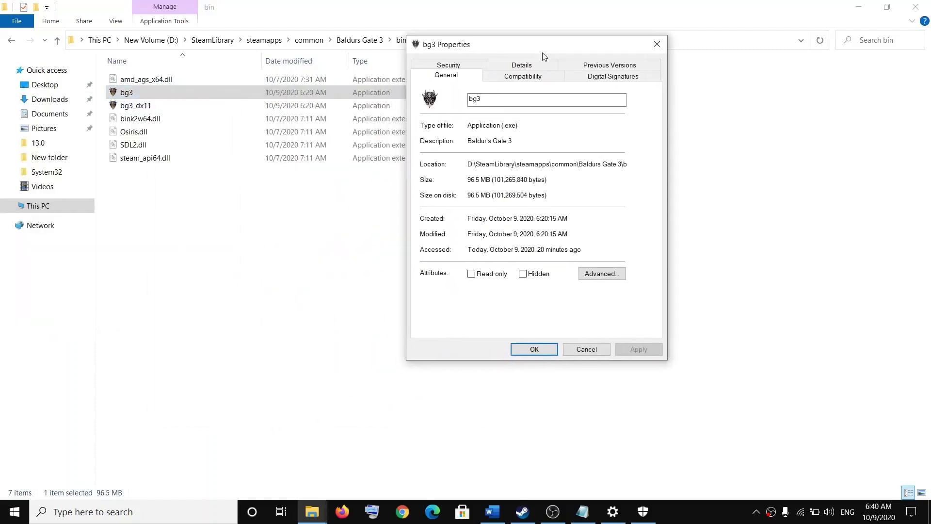
left_click(523, 77)
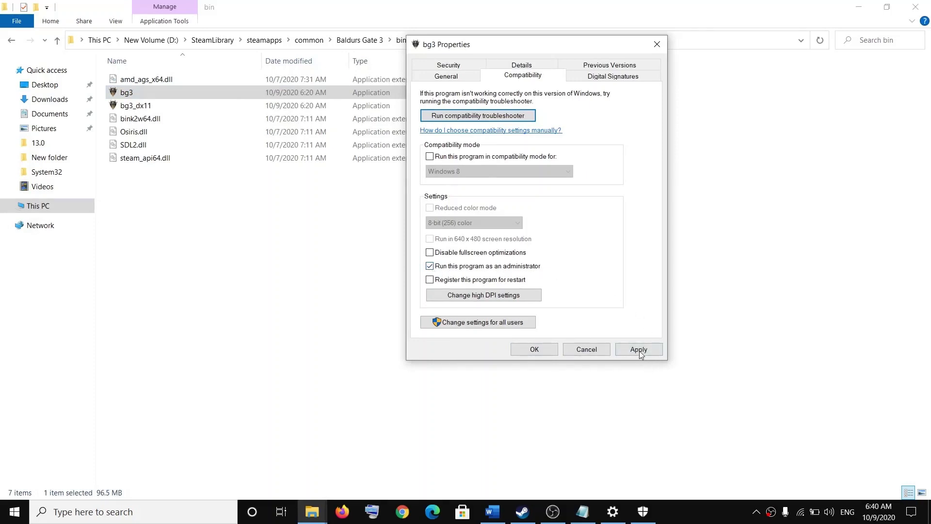
left_click(639, 350)
left_click(535, 349)
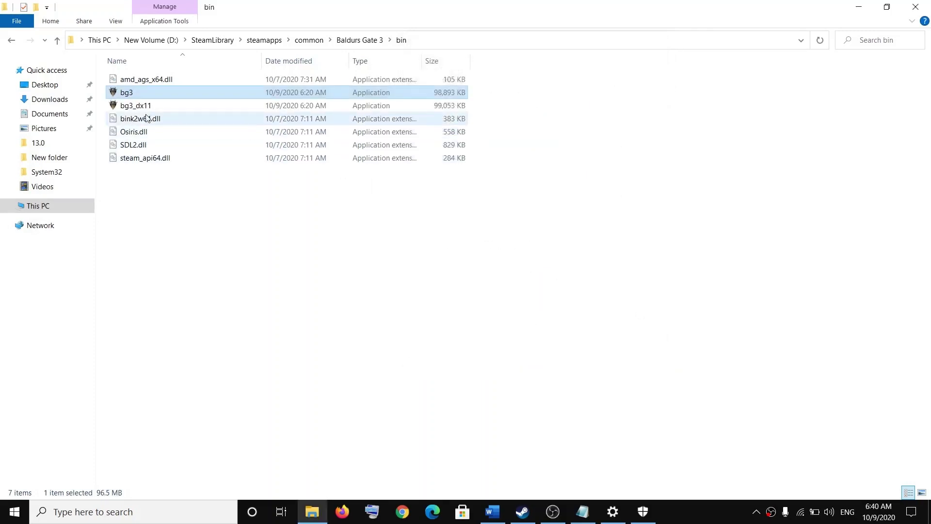
Step: Set bg3_dx11 to always run as administrator in its Compatibility properties
left_click(128, 107)
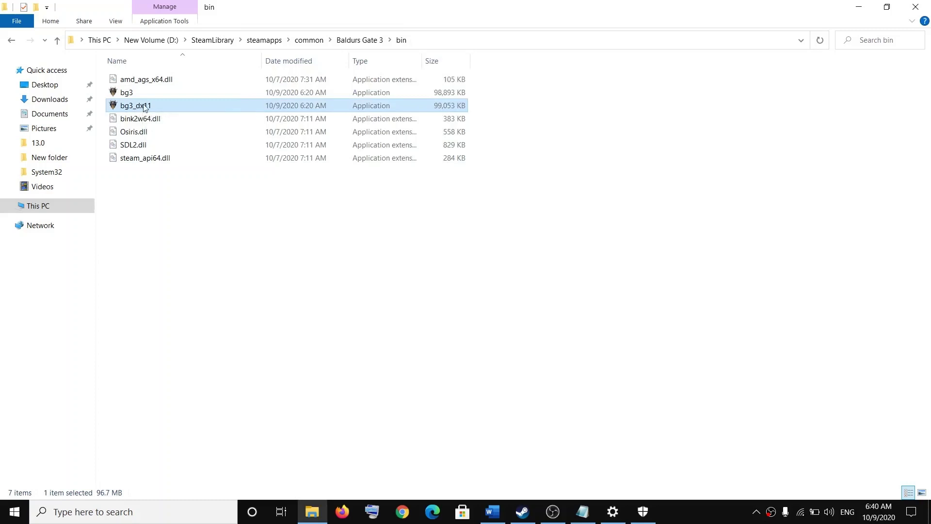
key("shift+F10")
left_click(37, 335)
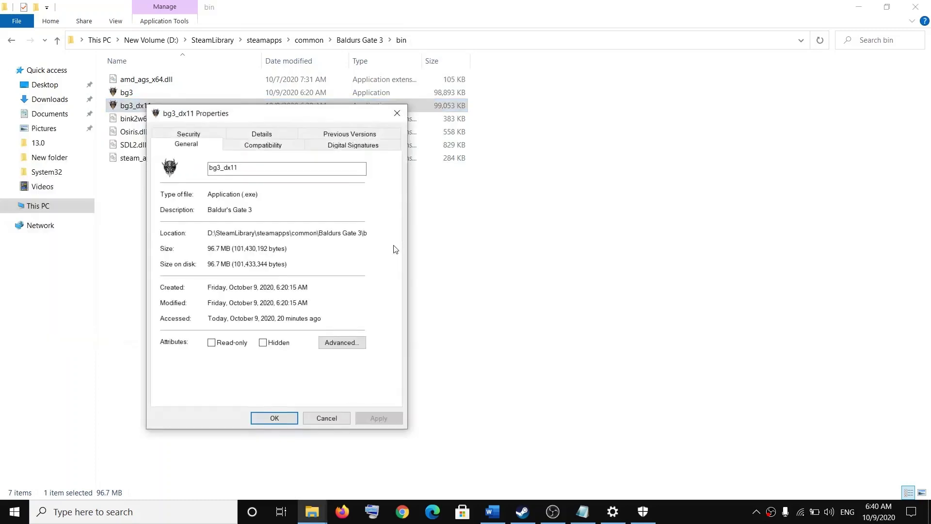
left_click(253, 145)
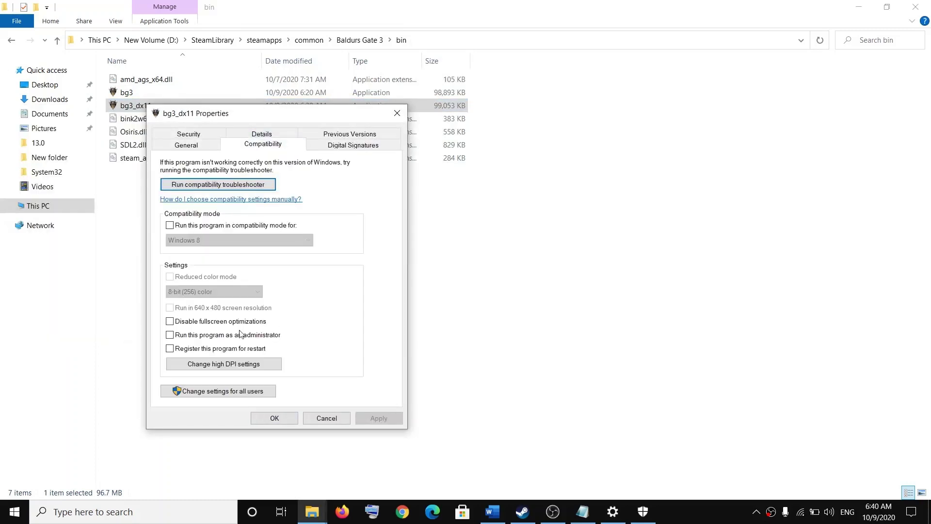
left_click(170, 334)
left_click(378, 418)
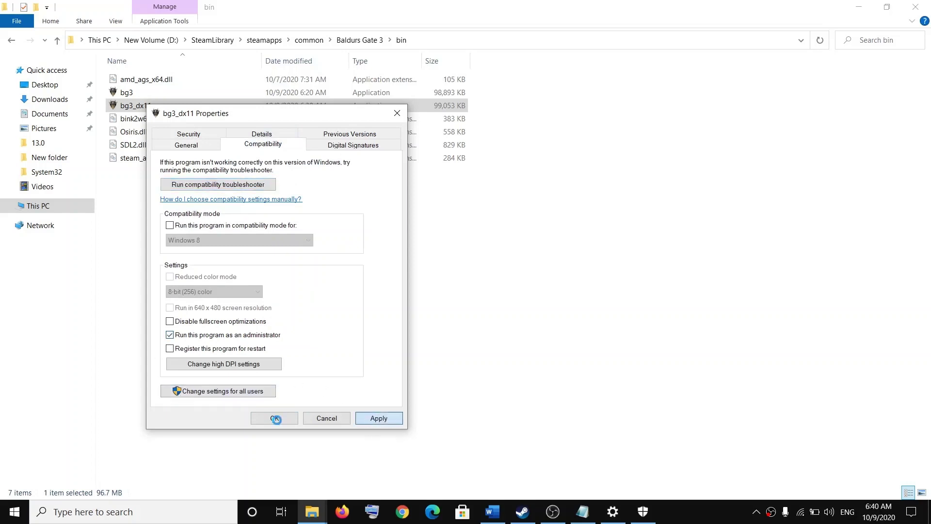
left_click(274, 418)
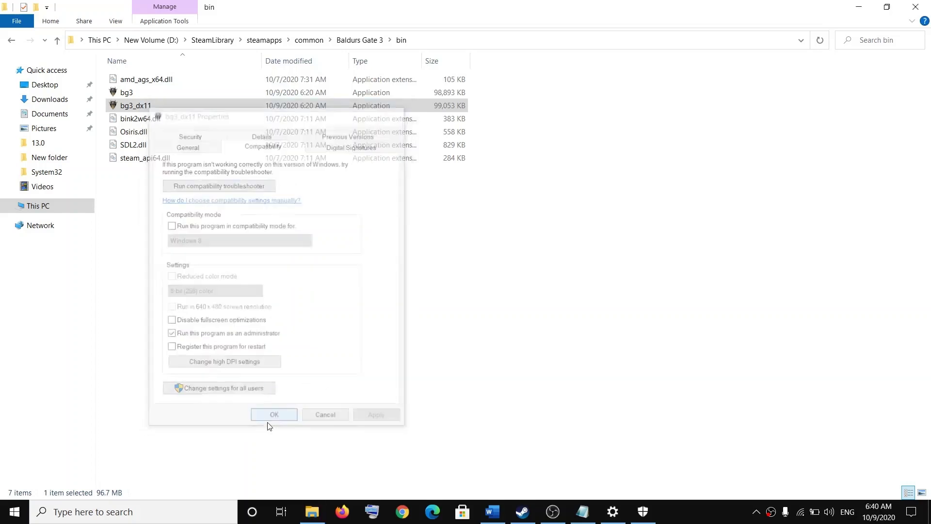
Step: Set Launcher\LariLauncher to always run as administrator, then close File Explorer
left_click(57, 41)
double_click(135, 119)
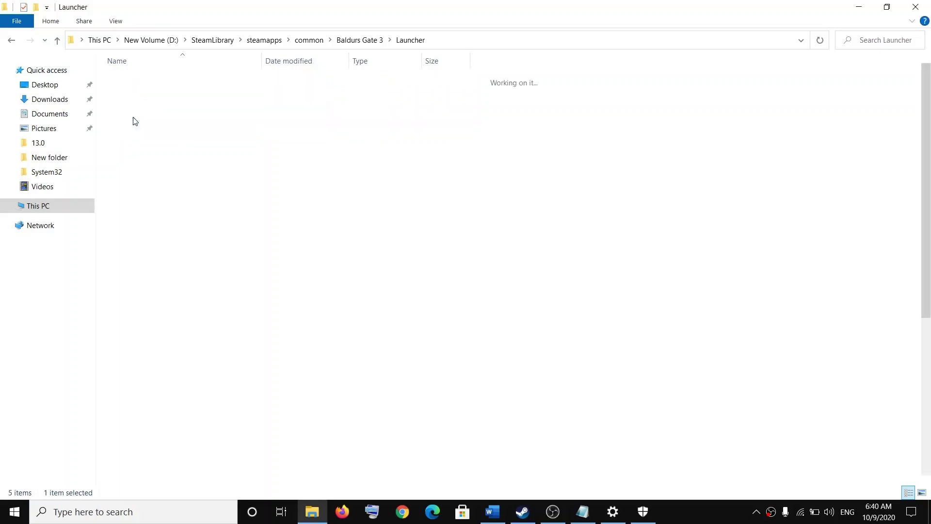
scroll(175, 388, "down", 2)
scroll(175, 388, "down", 4)
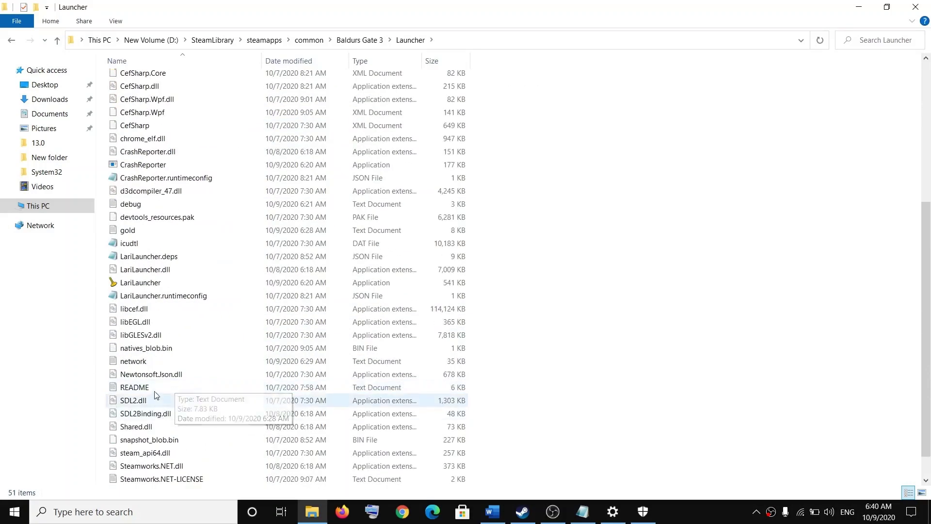
left_click(137, 287)
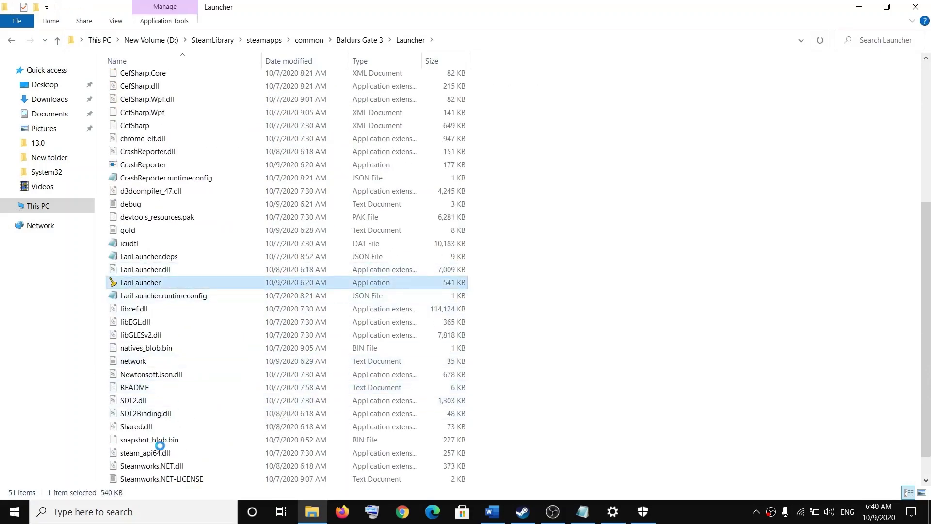
key("shift+F10")
left_click(62, 277)
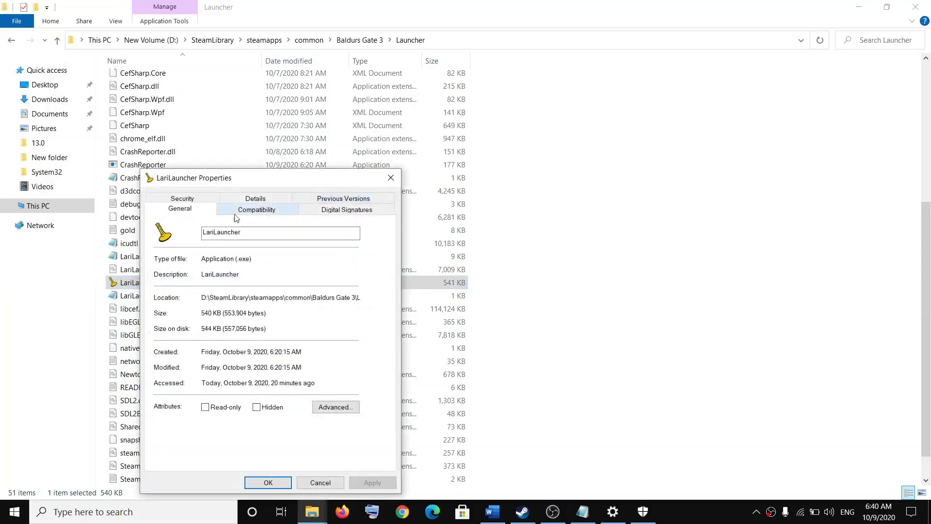
left_click(257, 211)
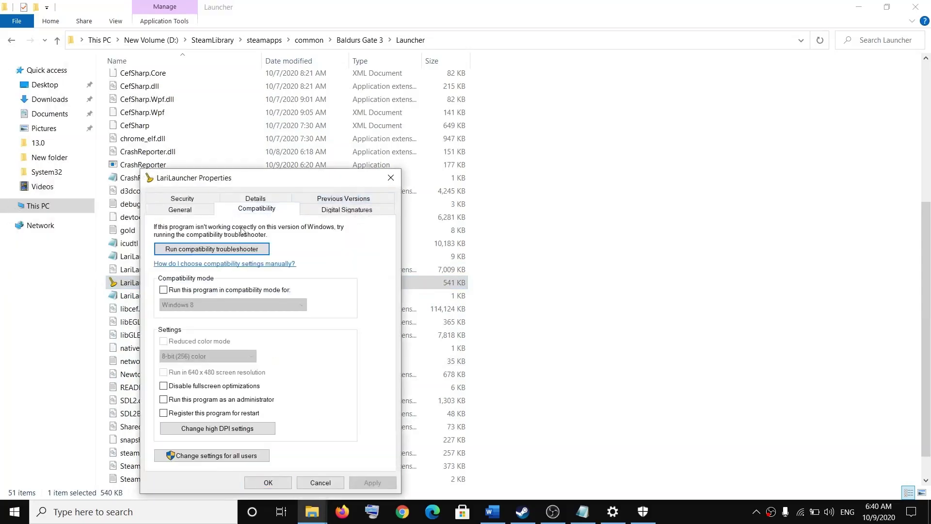
left_click(164, 400)
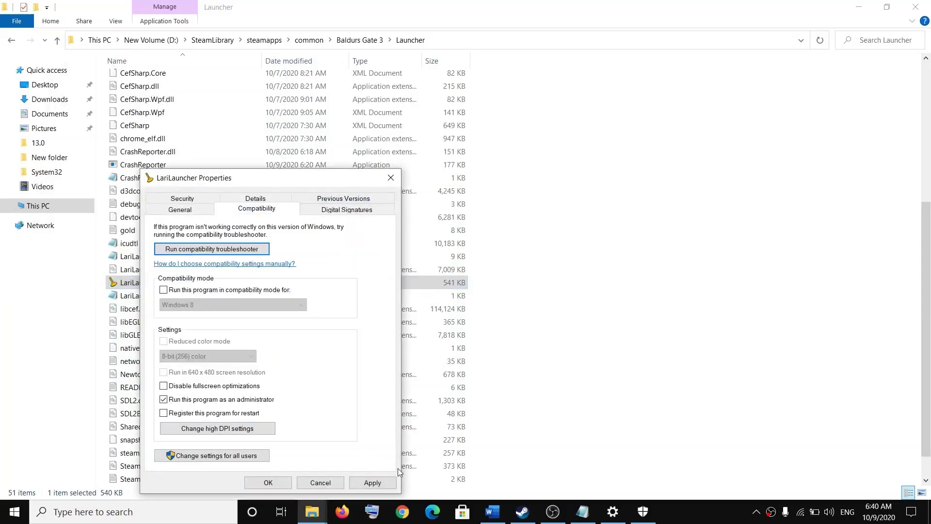
left_click(378, 483)
left_click(269, 483)
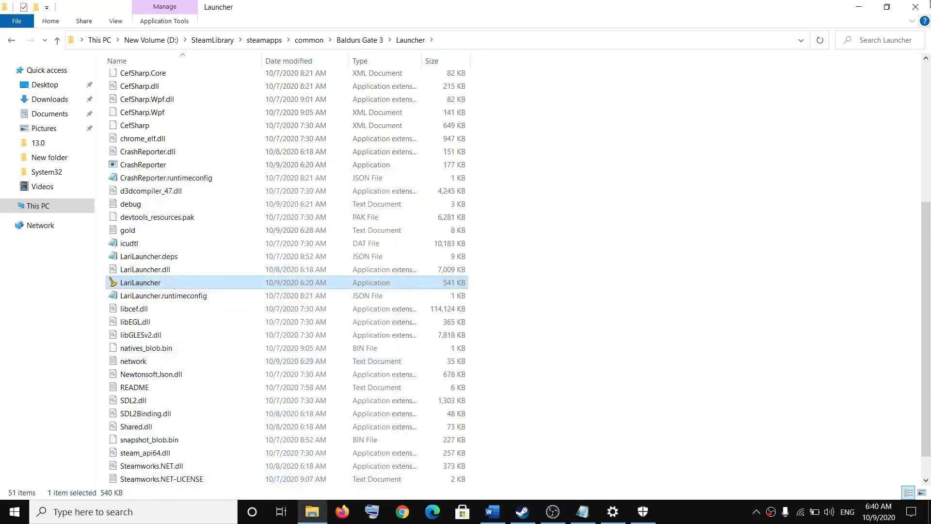
left_click(918, 8)
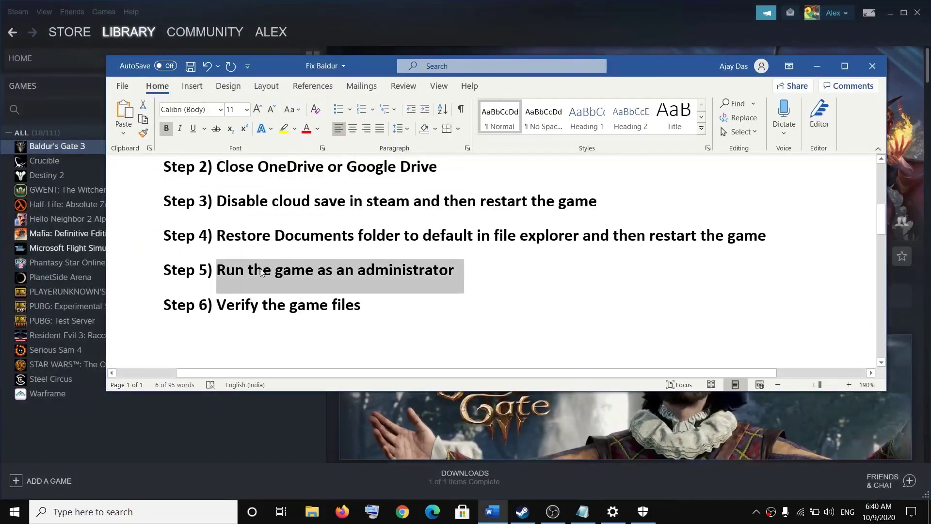
Step: Mark the Verify step, then view Baldur's Gate 3's Local Files properties in Steam and close them
left_click_drag(213, 312, 388, 304)
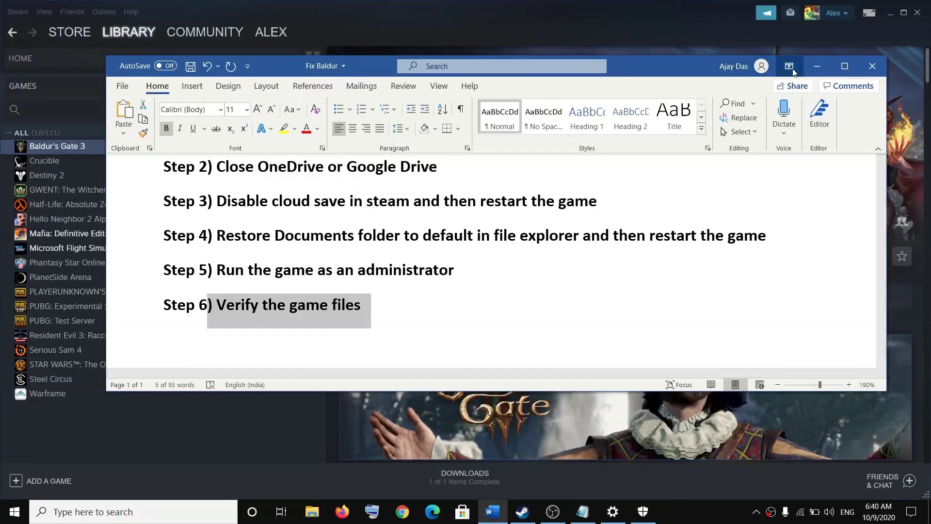
left_click(817, 68)
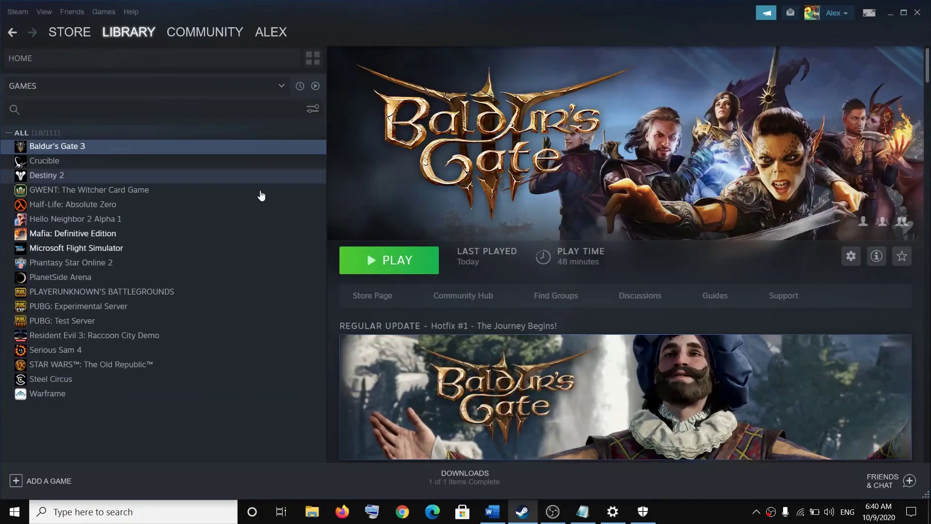
right_click(69, 147)
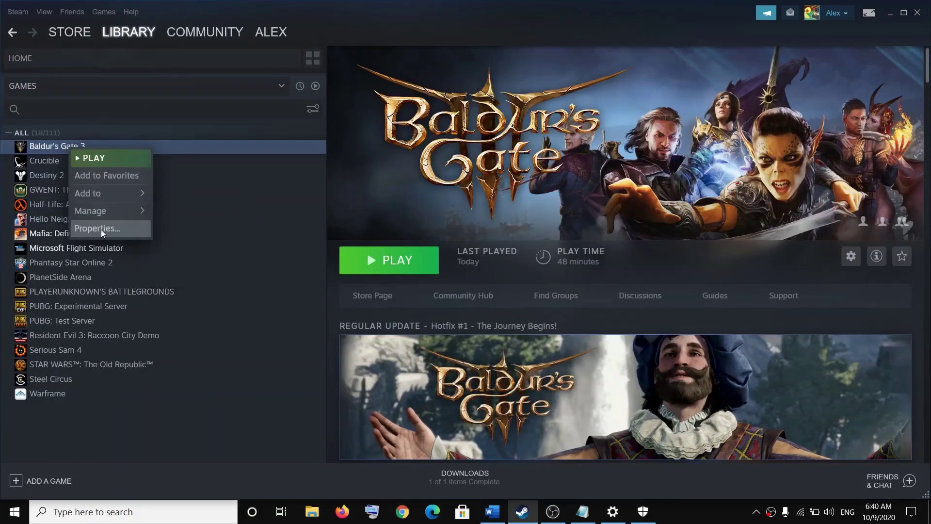
left_click(111, 229)
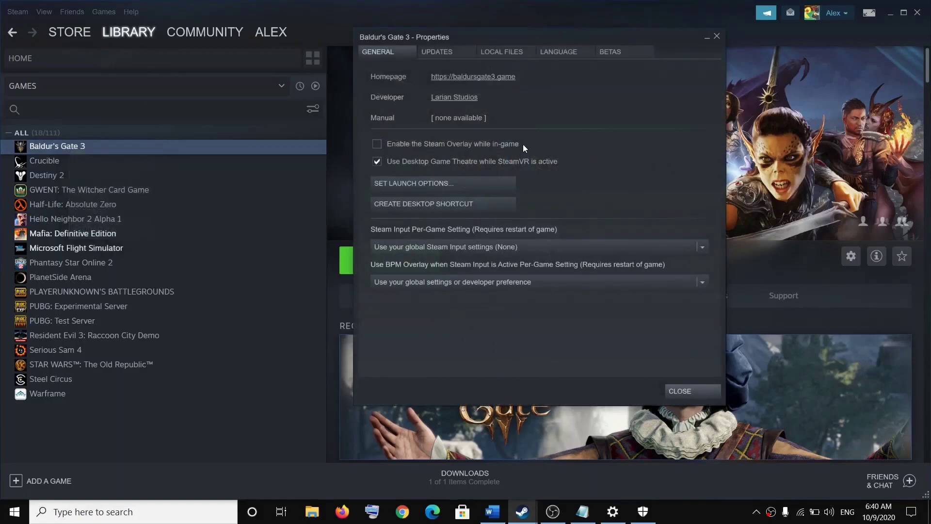
left_click(520, 54)
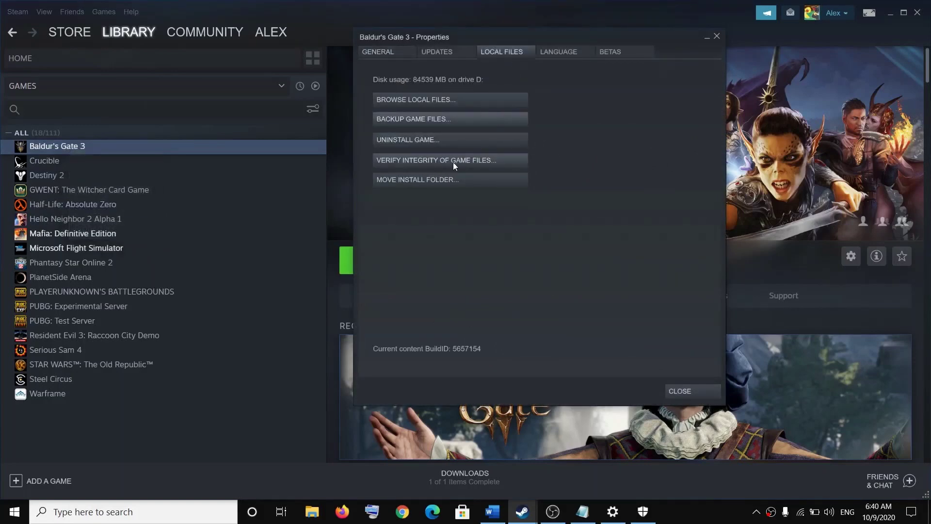
left_click(677, 392)
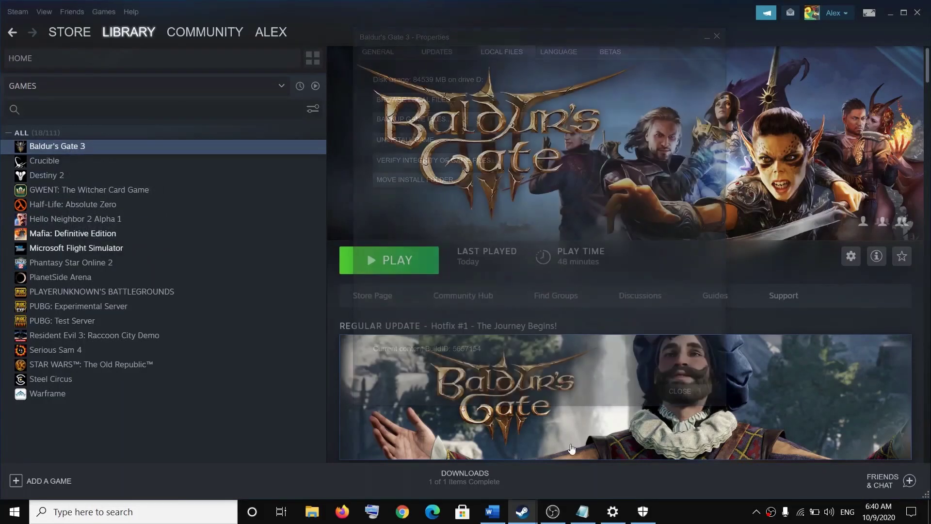
Step: Return to the Fix Baldur guide in Word and highlight its current step
key("alt+Tab")
scroll(415, 300, "up", 8)
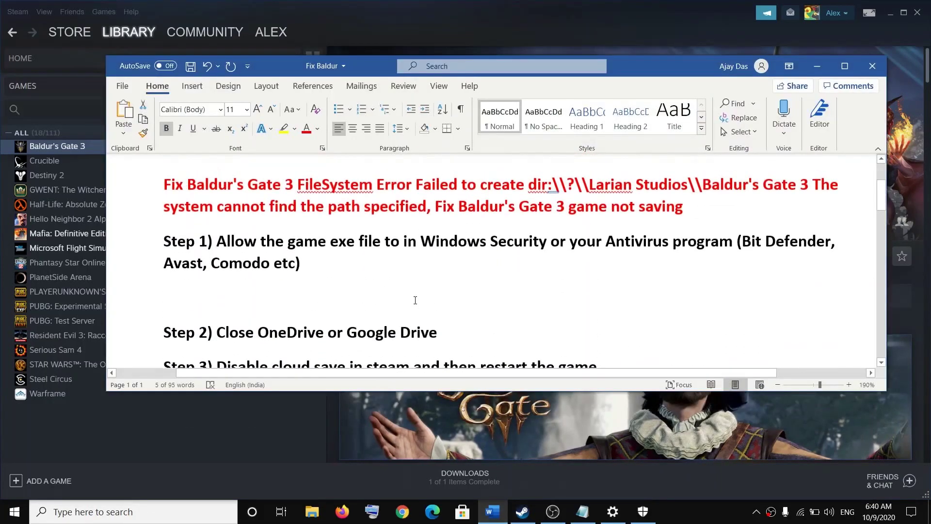
scroll(338, 260, "down", 3)
scroll(338, 260, "up", 1)
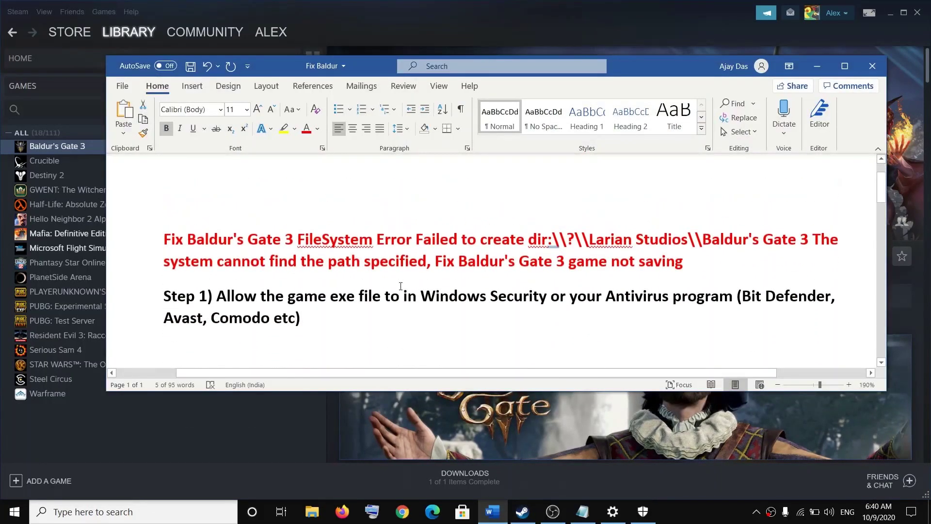
left_click_drag(298, 239, 694, 273)
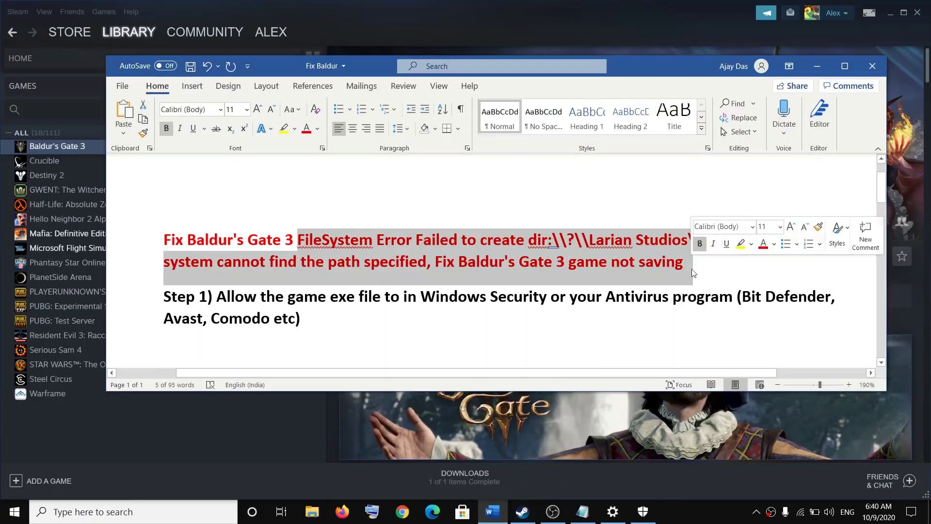
left_click(712, 517)
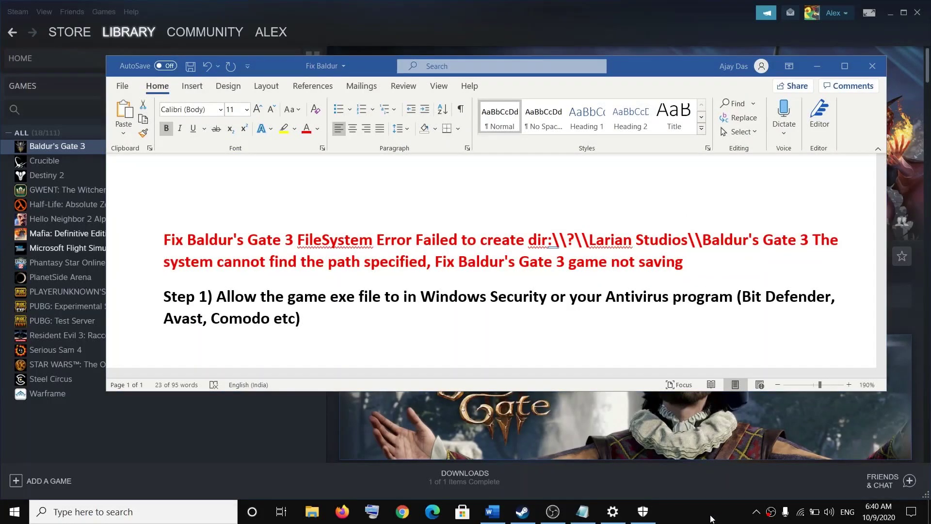